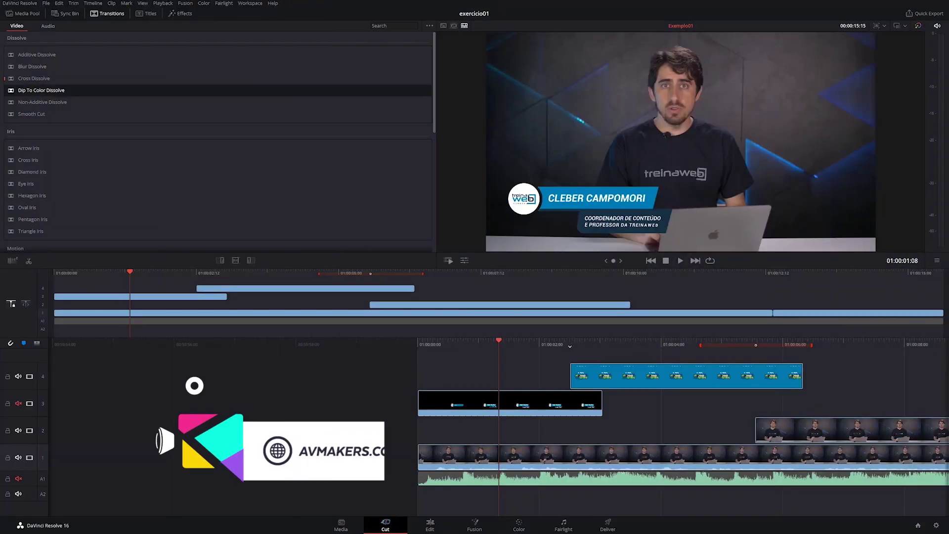
Browse the Media Pool, Sync Bin, Titles, Effects Library and video transitions panels
left_click(23, 14)
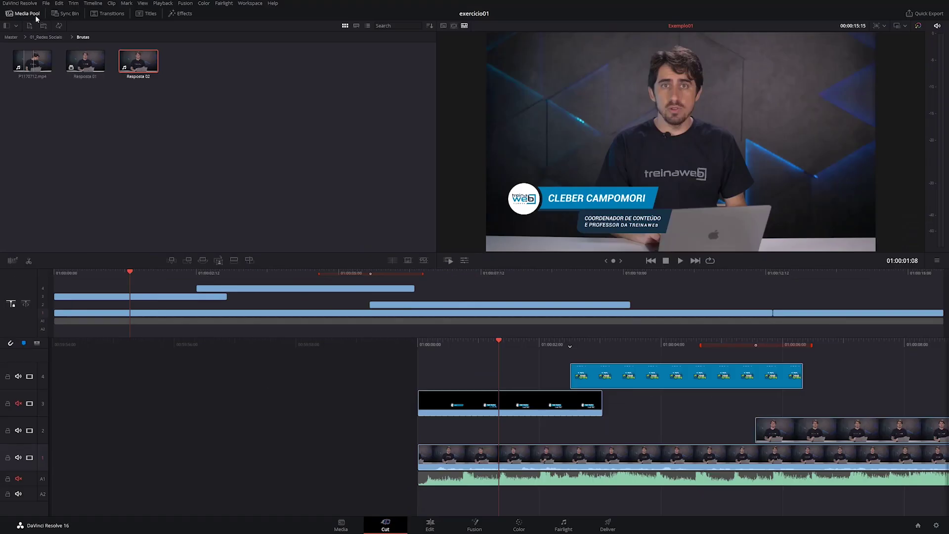
left_click(66, 14)
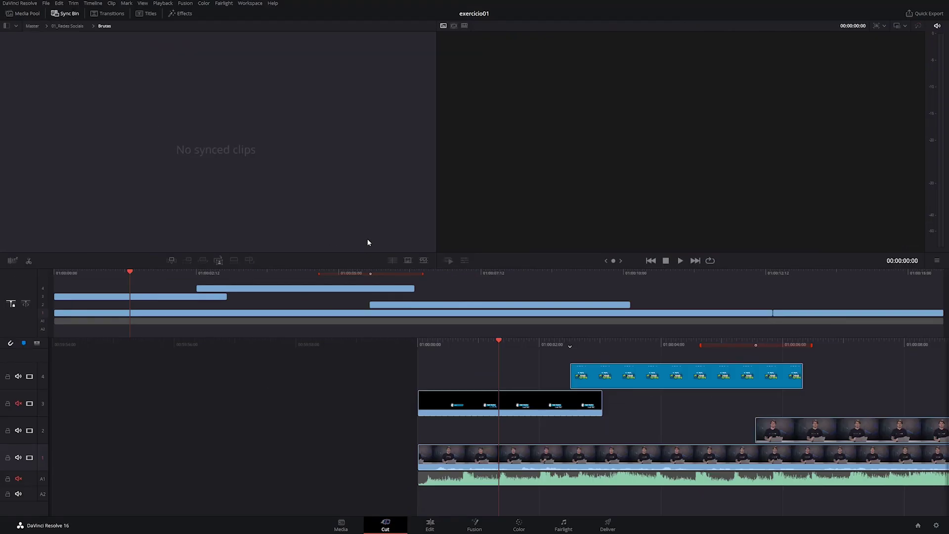
left_click(147, 13)
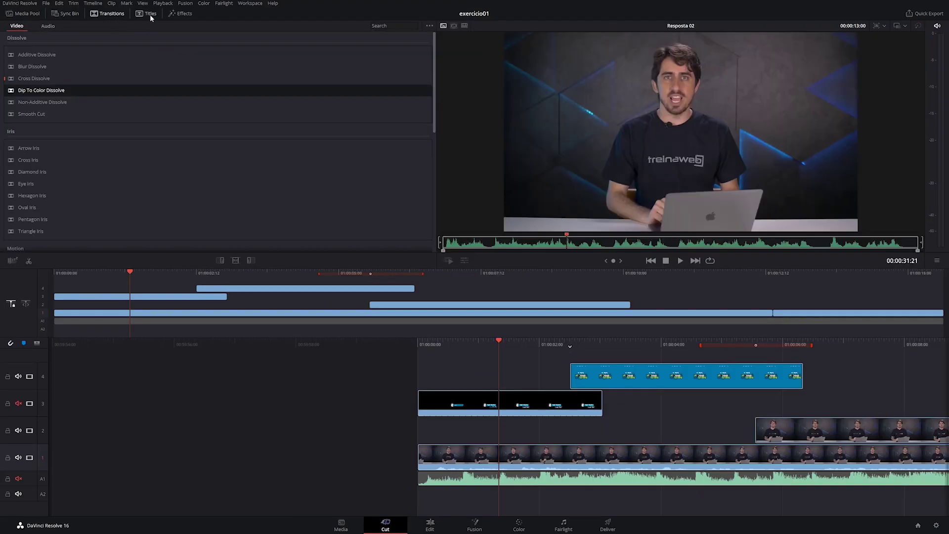
left_click(182, 15)
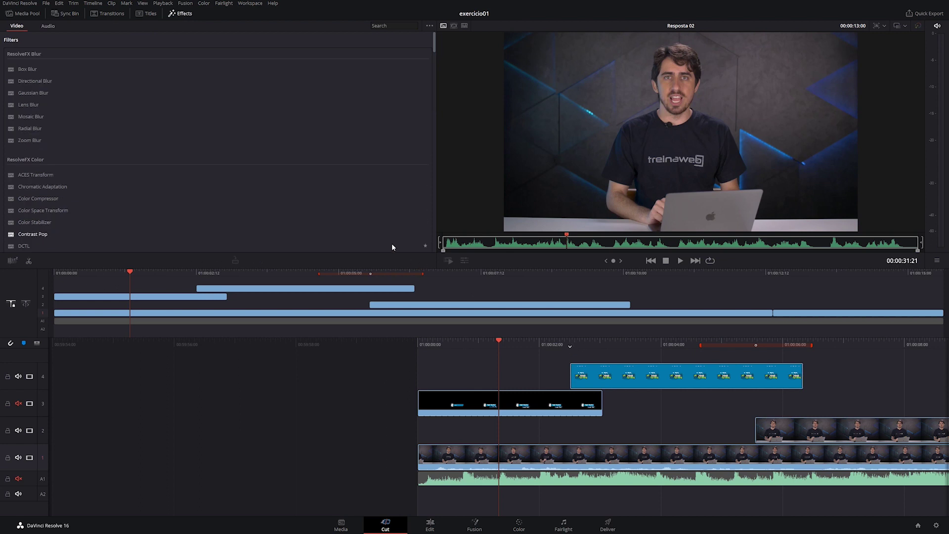
left_click(22, 14)
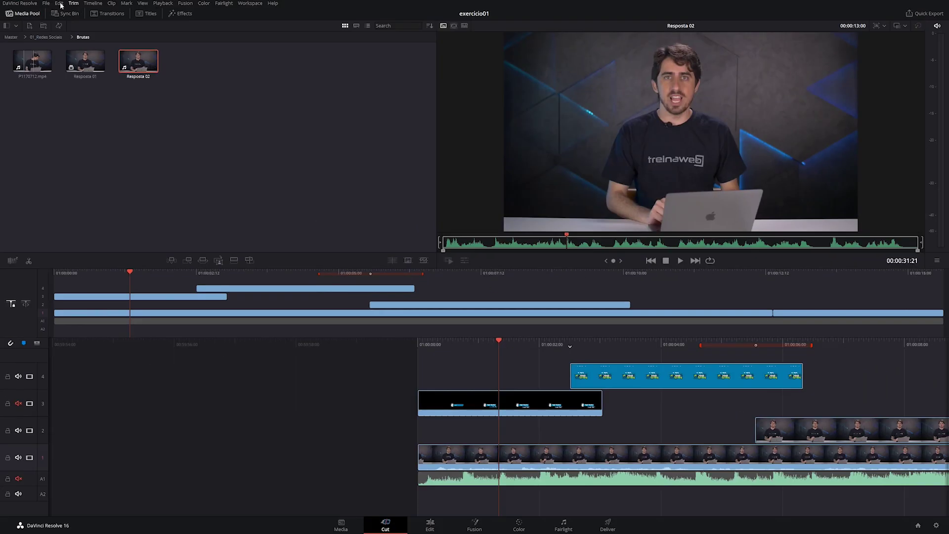
left_click(188, 24)
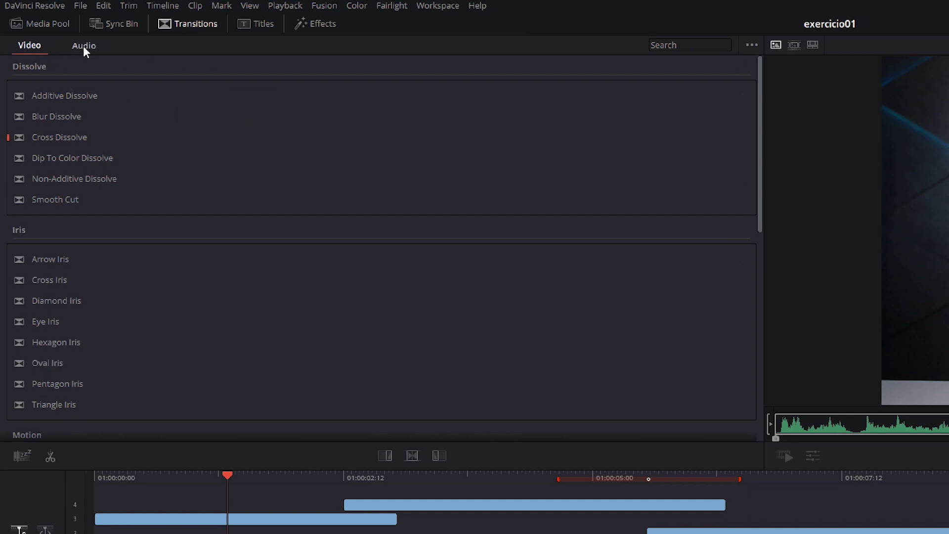
left_click(43, 23)
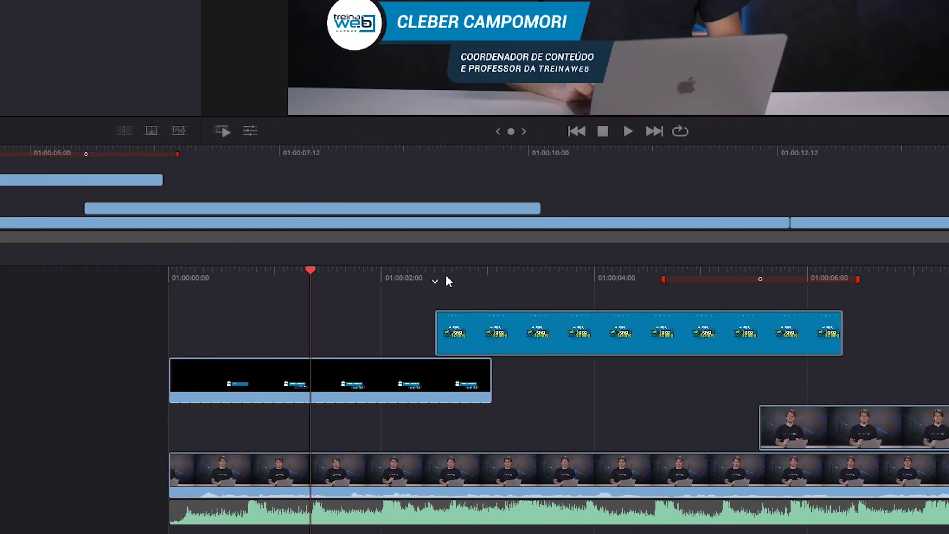
Add a shortened Cross Dissolve at the start of the blue Java & Spring clip on track 4
left_click(444, 275)
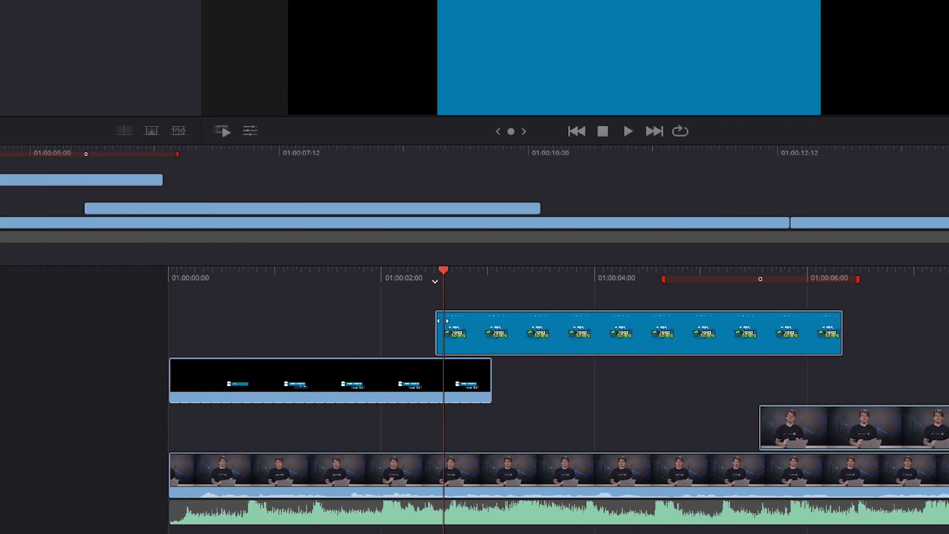
left_click(440, 272)
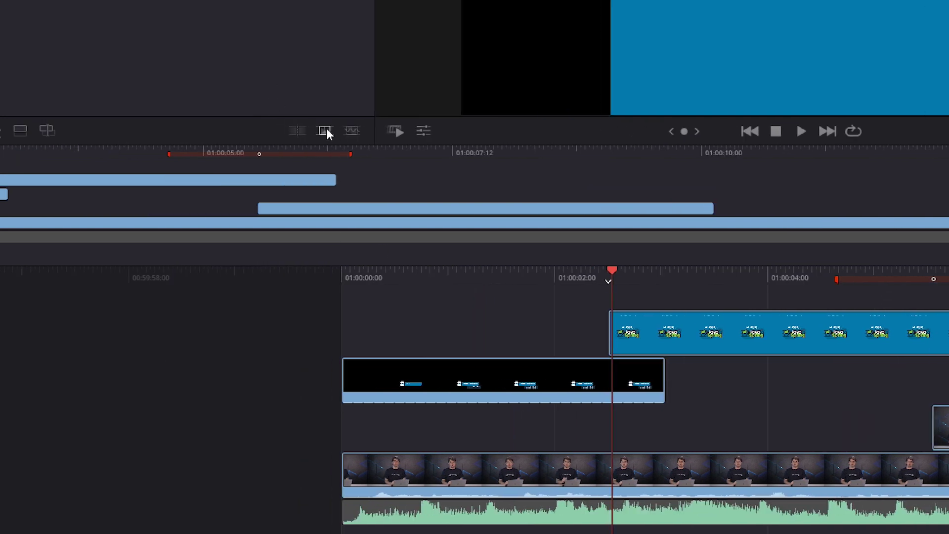
left_click(326, 131)
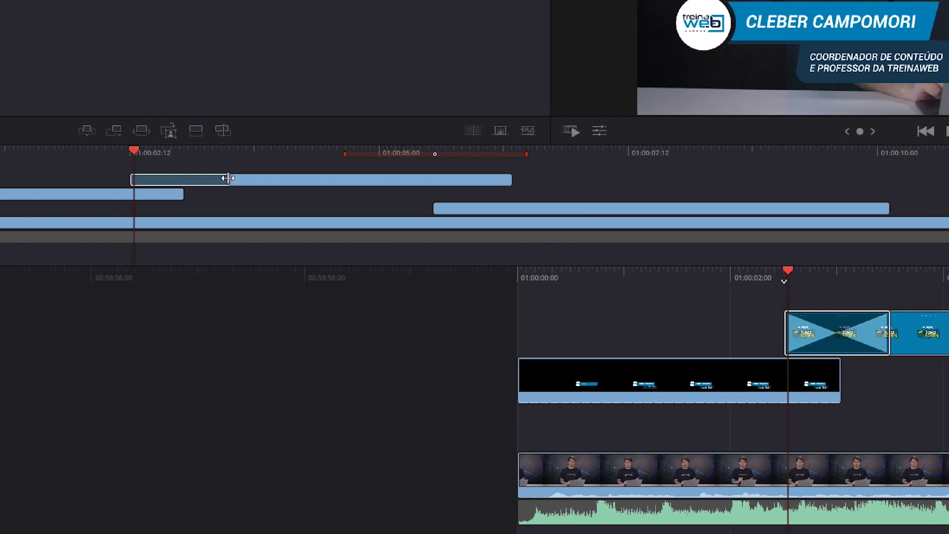
mouse_move(228, 178)
left_mouse_down()
mouse_move(168, 171)
mouse_move(169, 191)
left_mouse_up()
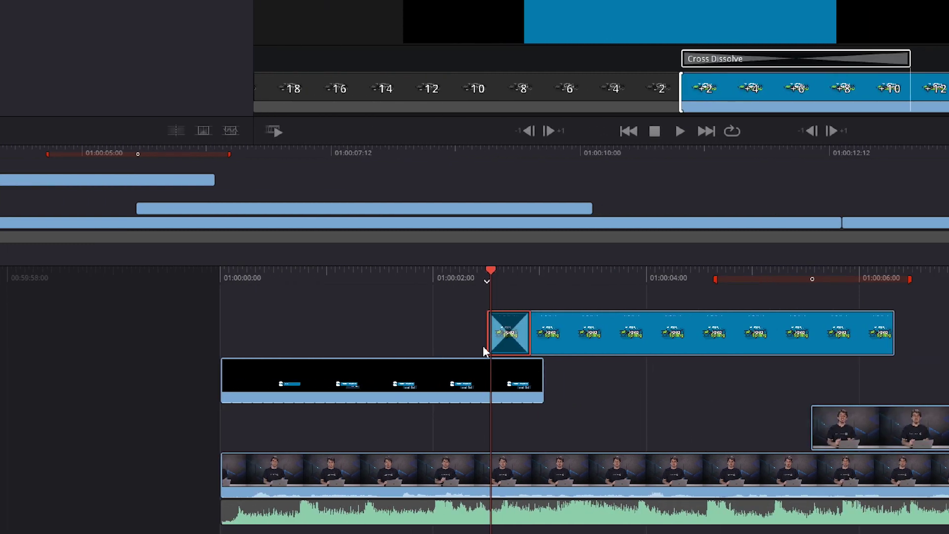
left_click_drag(527, 336, 526, 336)
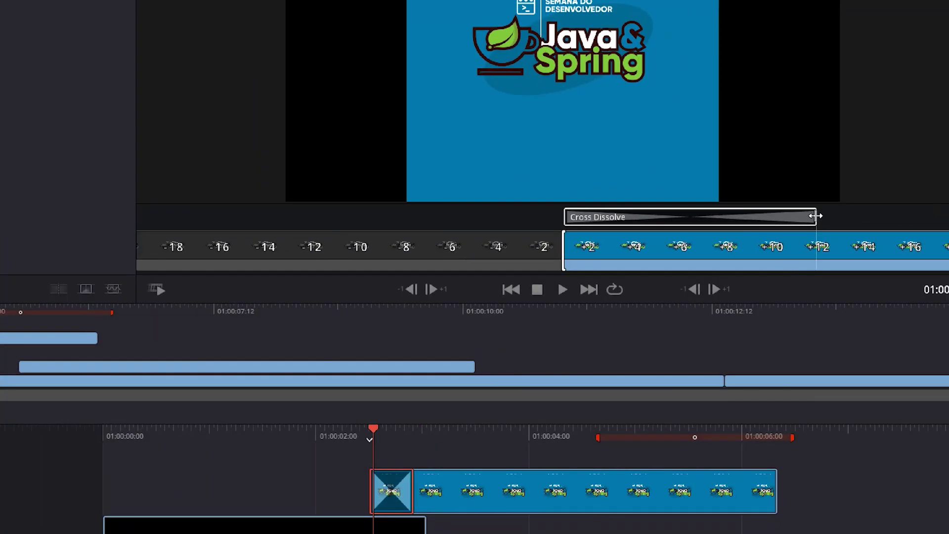
left_click_drag(823, 218, 813, 216)
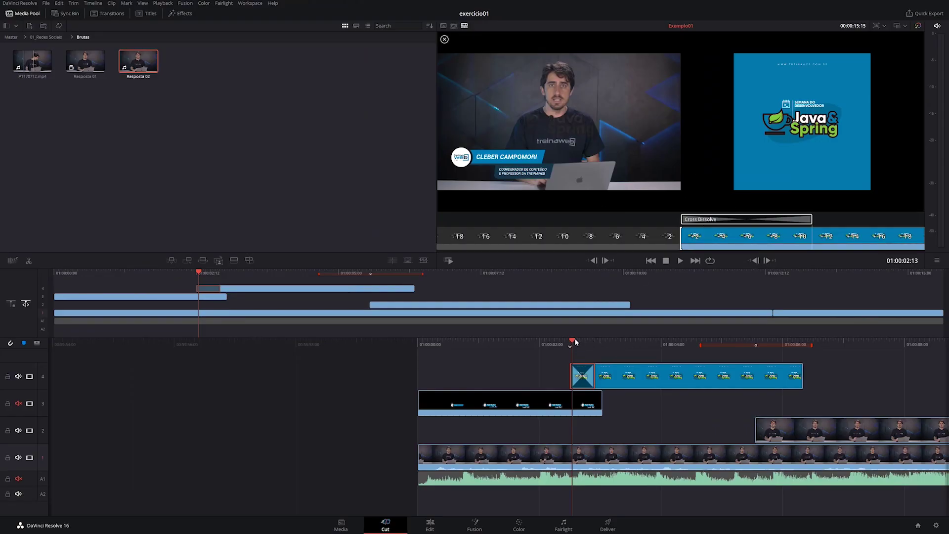
left_click_drag(573, 341, 795, 344)
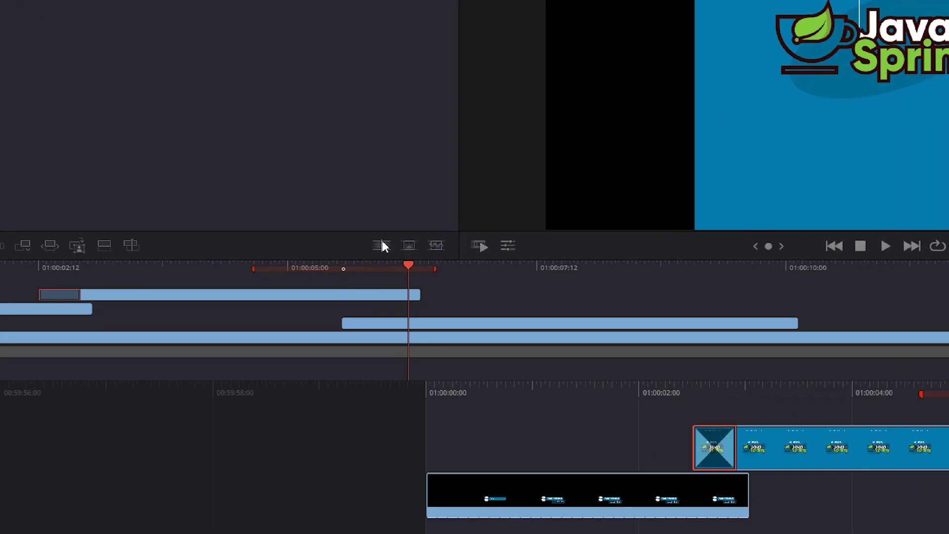
Add a Cross Dissolve at the Java & Spring clip's end, shortened to 13 frames
left_click(408, 245)
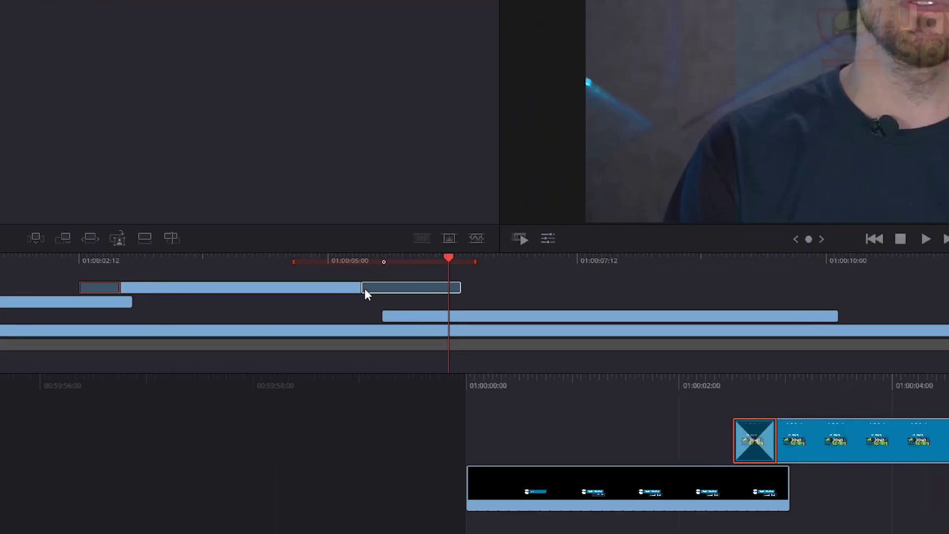
left_click_drag(365, 289, 425, 290)
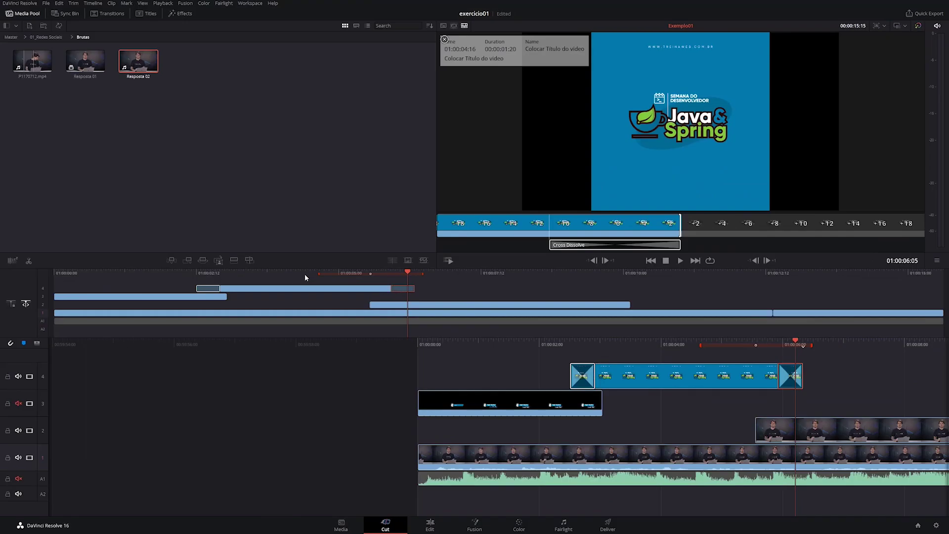
left_click_drag(425, 290, 402, 290)
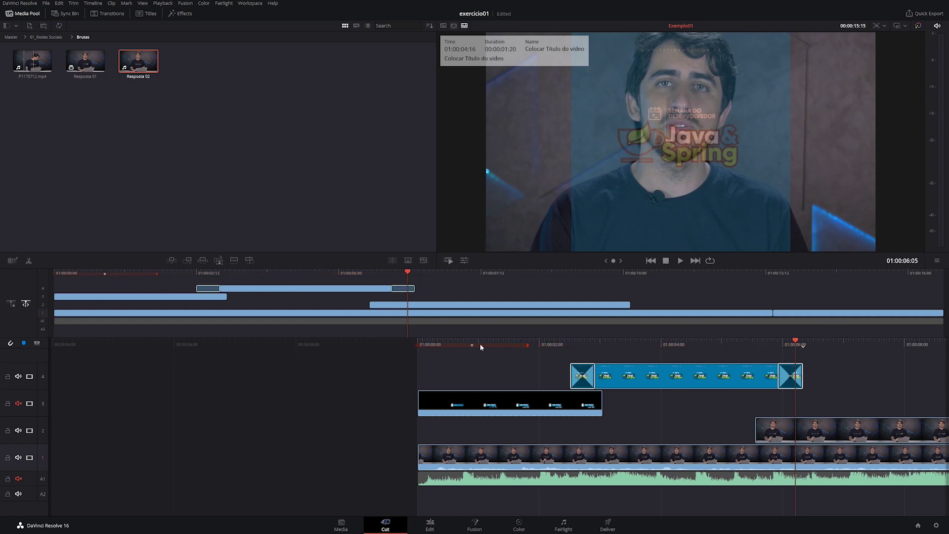
mouse_move(56, 284)
left_mouse_down()
mouse_move(103, 284)
mouse_move(58, 285)
left_mouse_up()
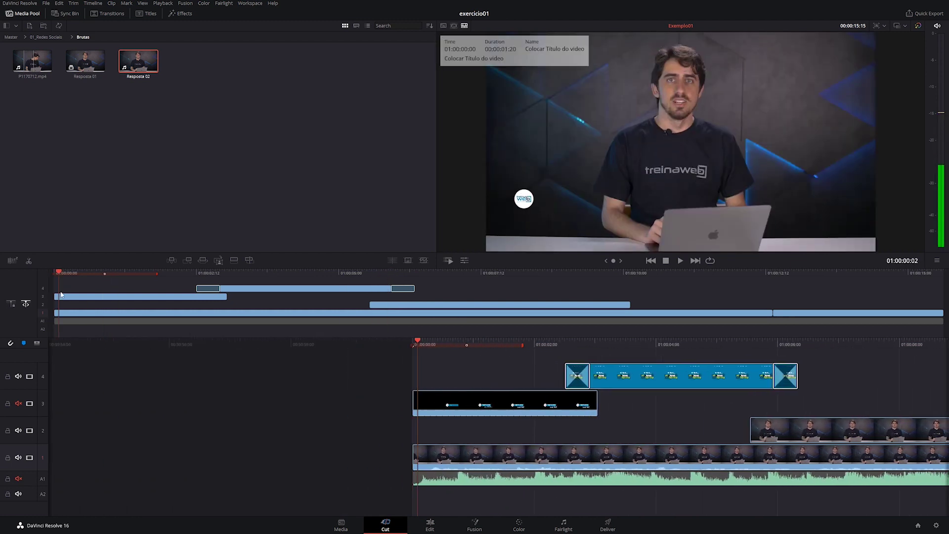
left_click(435, 479)
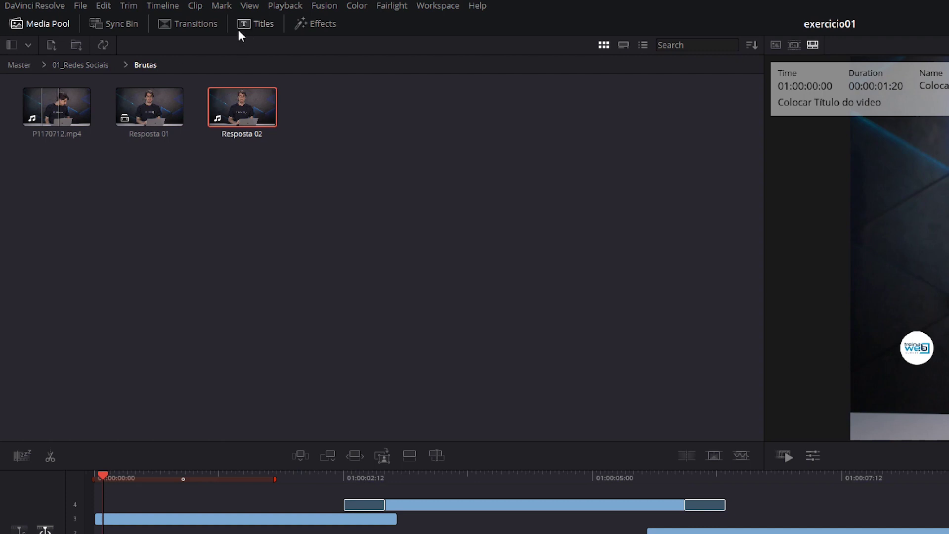
Show the Audio transitions list with Cross Fade +3 dB, -3 dB and 0 dB
left_click(204, 24)
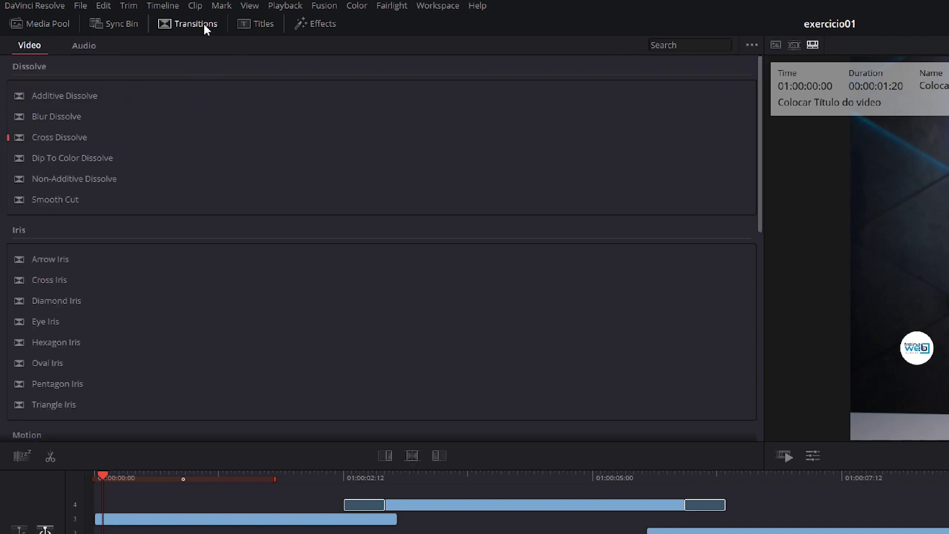
left_click(90, 46)
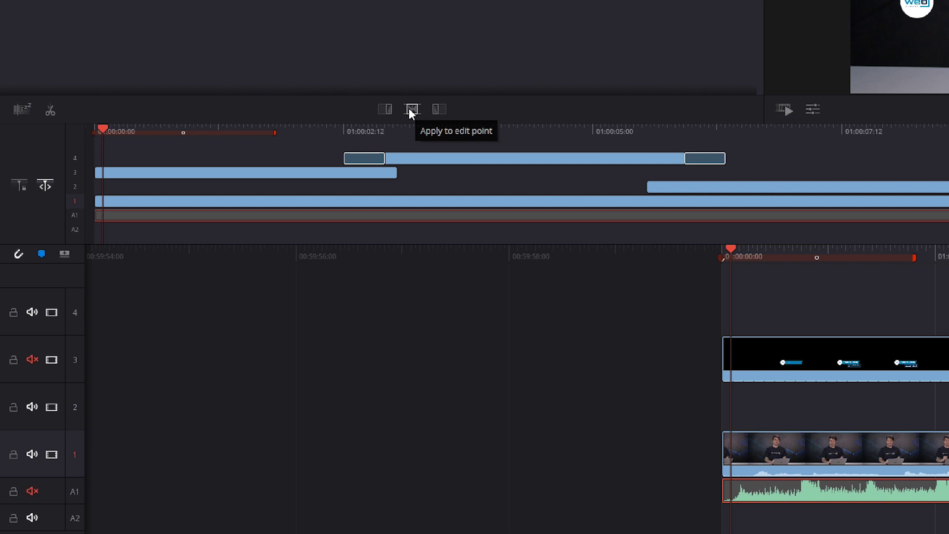
Apply lengthened Cross Fade 0 dB fades at both the start and end of the A1 audio
left_click(440, 108)
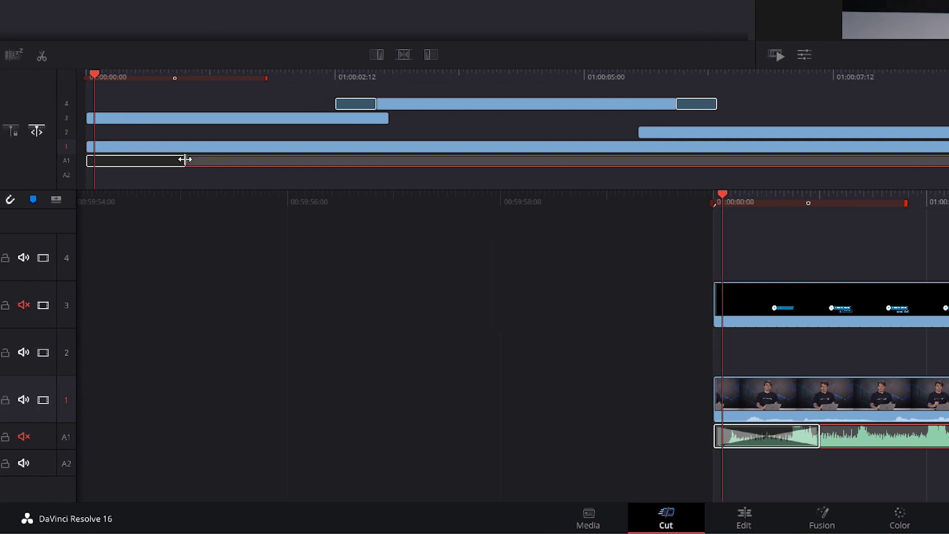
left_click_drag(184, 159, 388, 159)
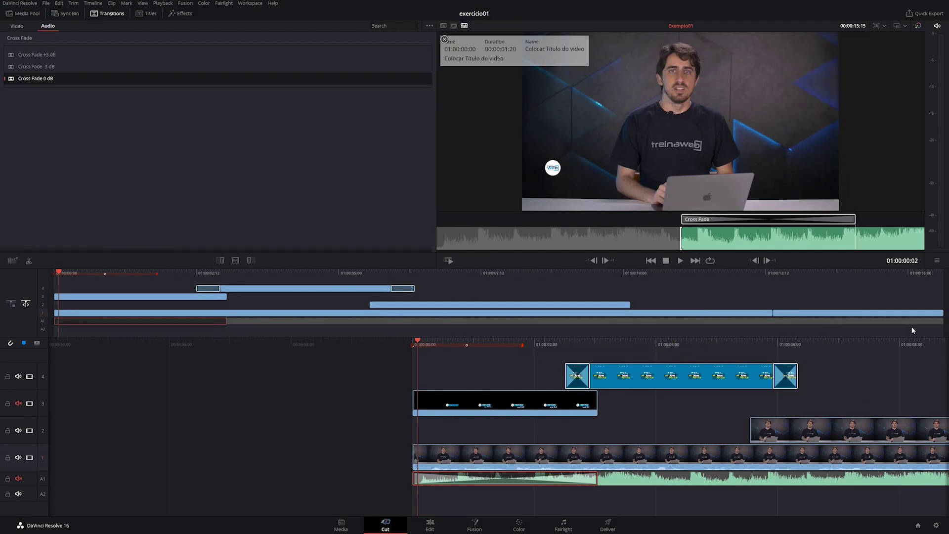
left_click(916, 325)
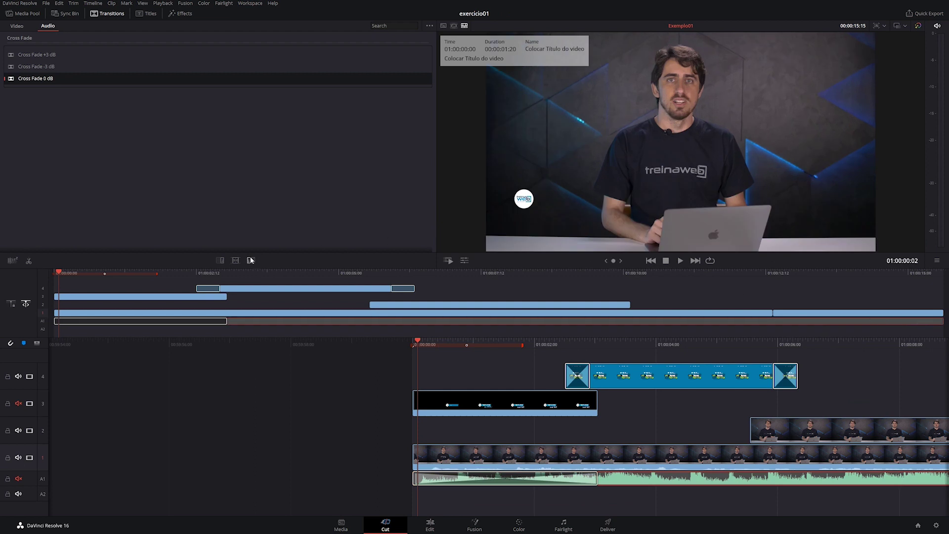
left_click(221, 260)
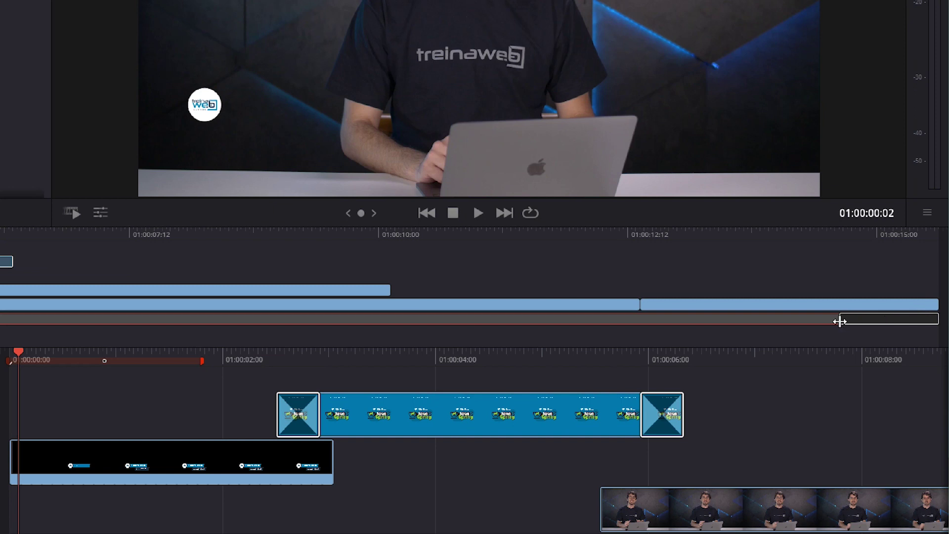
left_click_drag(841, 320, 640, 324)
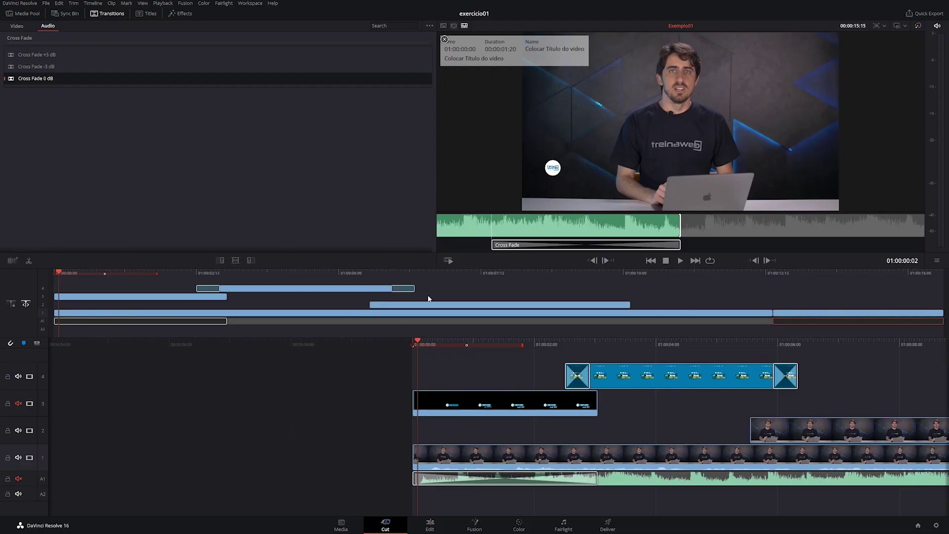
Replace the opening dissolve on the track-4 Java & Spring clip with a straight cut
left_click(209, 273)
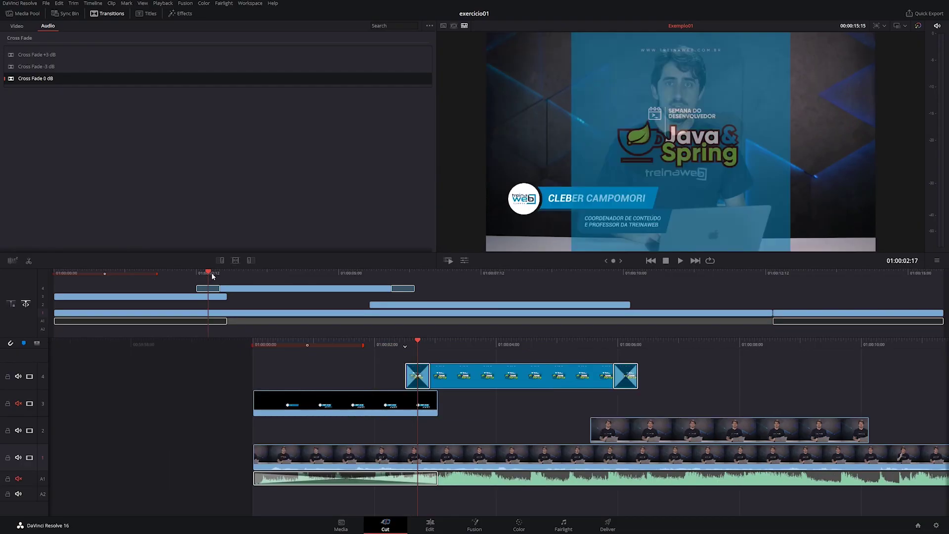
left_click(214, 291)
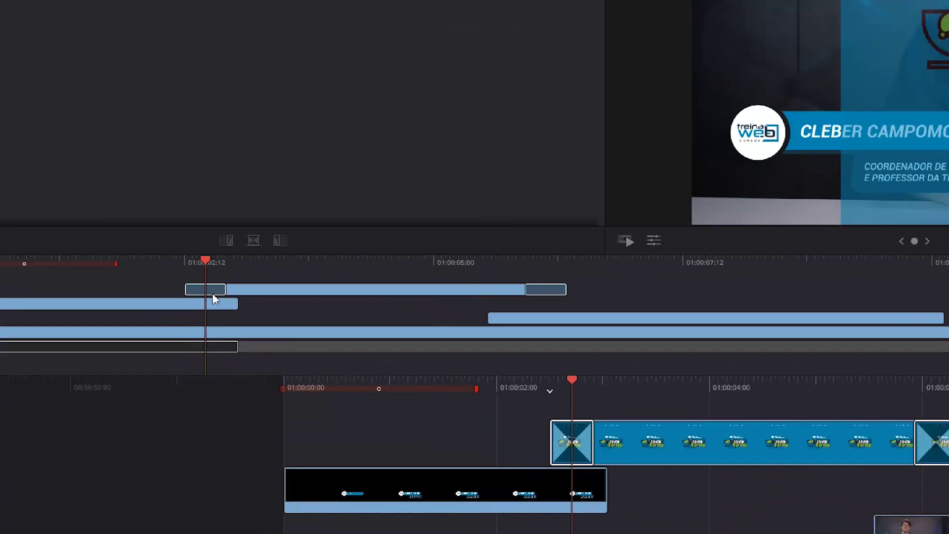
key("Delete")
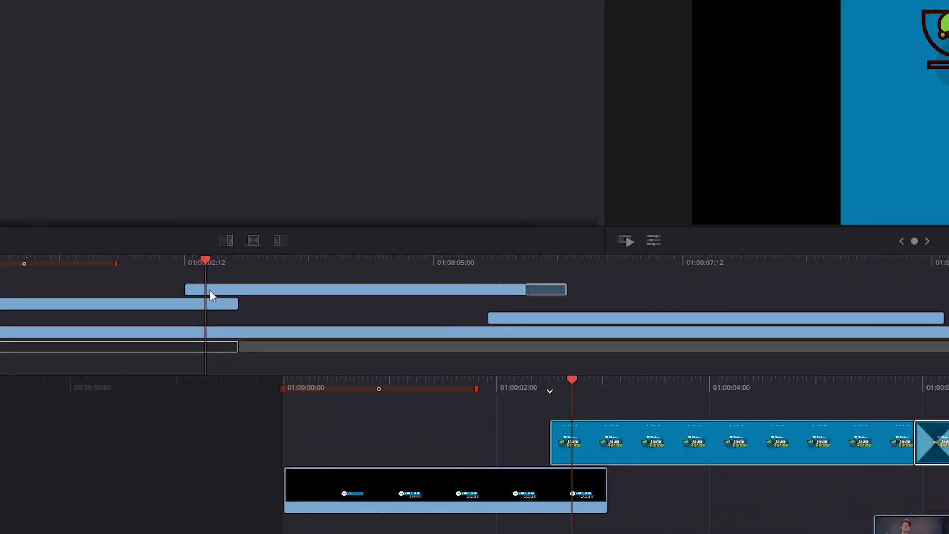
key("ctrl+z")
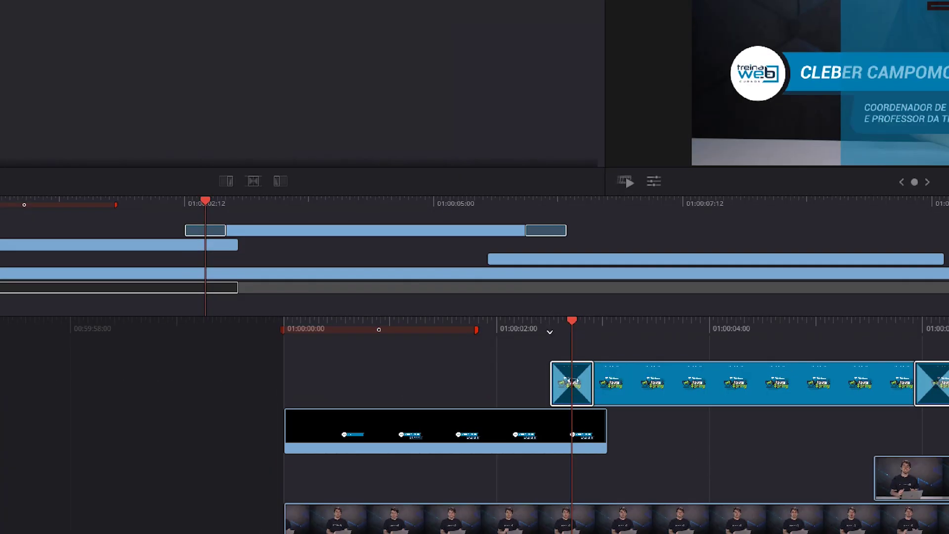
key("Delete")
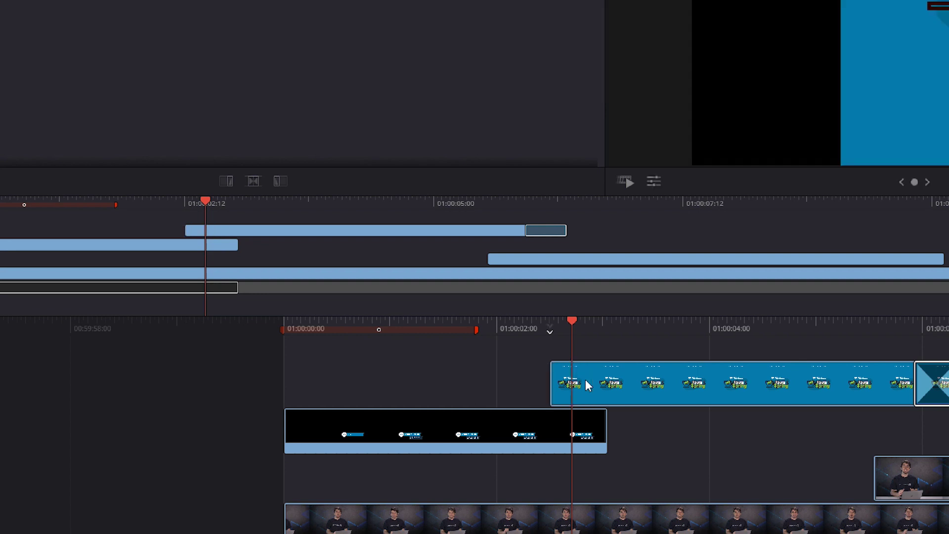
key("ctrl+z")
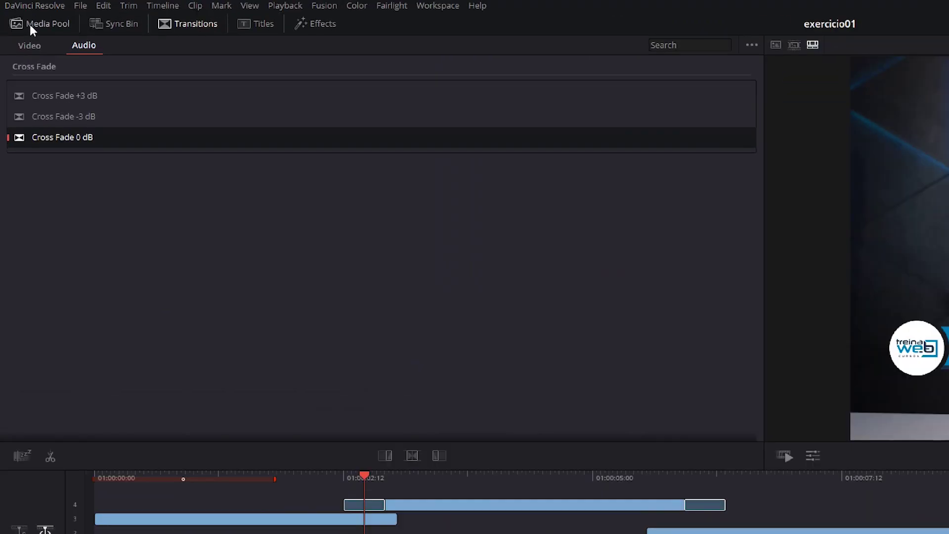
left_click(30, 25)
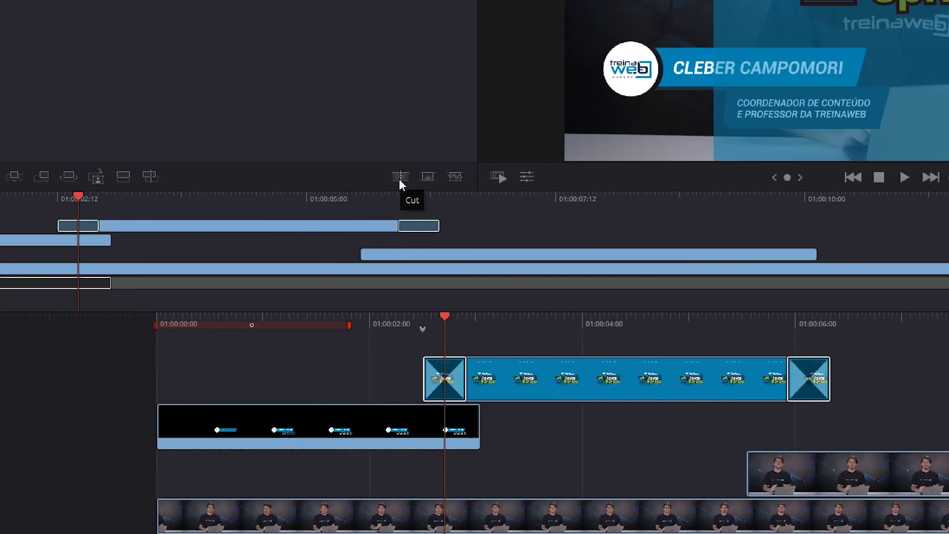
left_click(399, 179)
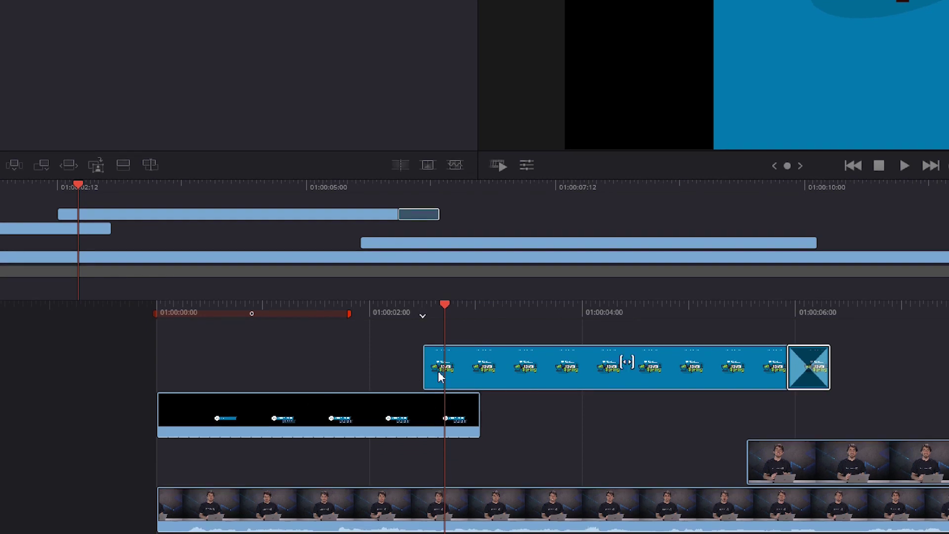
Undo to restore the opening dissolve, then append Resposta 02 to the timeline's end
key("ctrl+z")
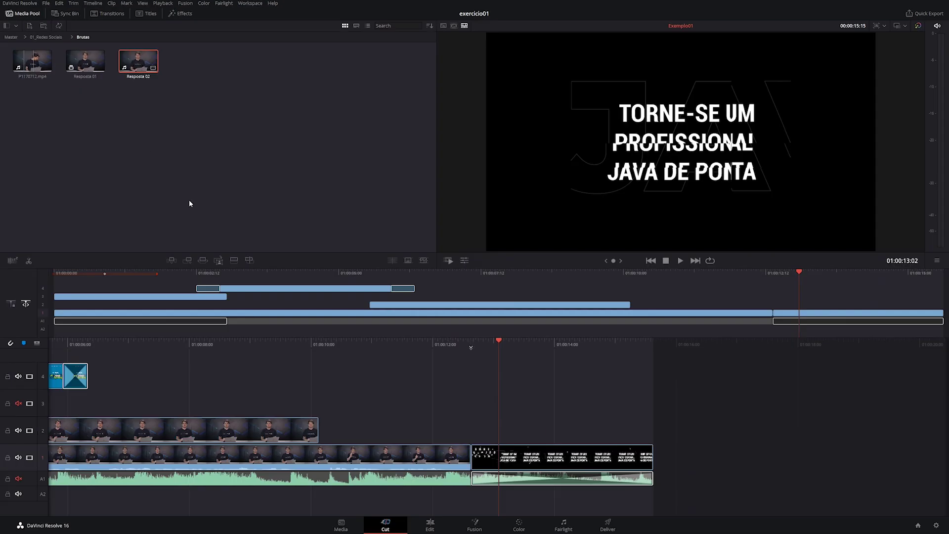
left_click(186, 259)
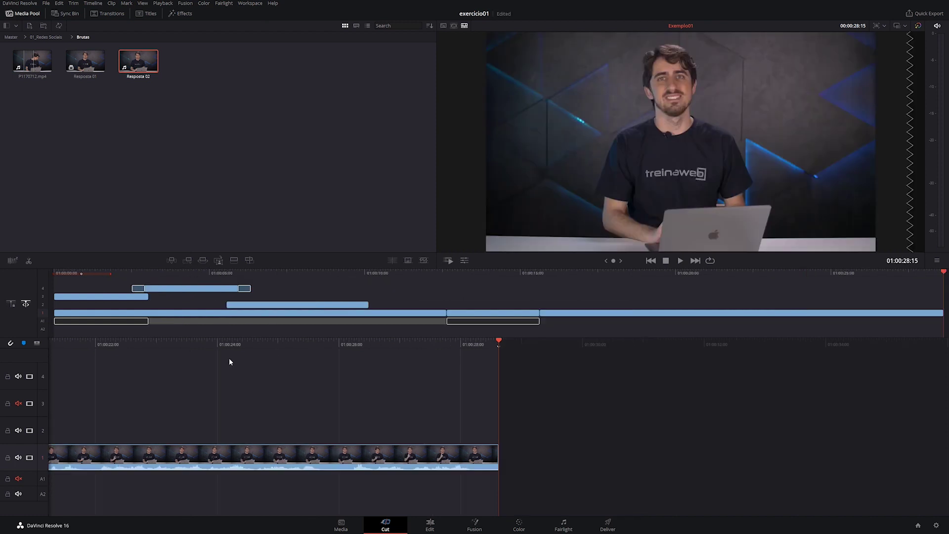
Play the speaker clip from 01:00:20:07, stop at 01:00:25:19, and select it on track 1
left_click_drag(498, 341, 2, 341)
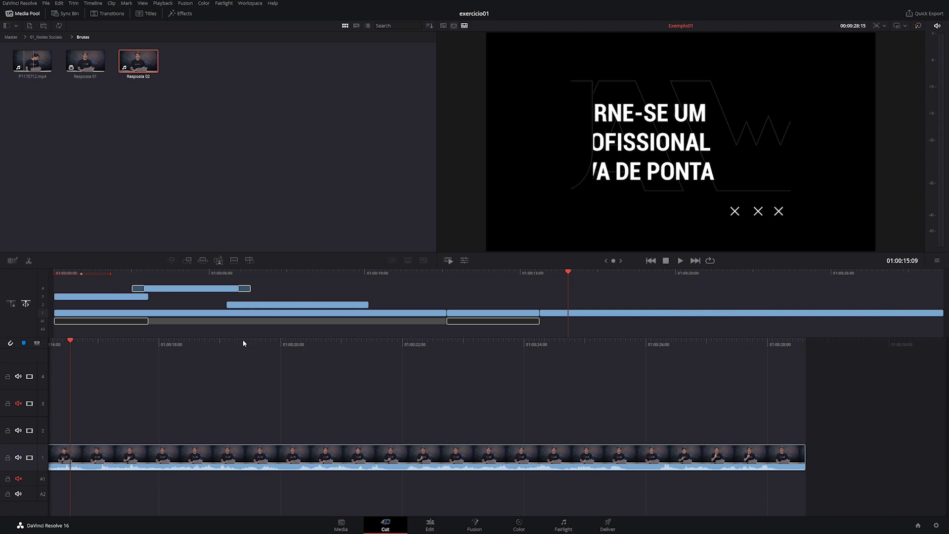
left_click(298, 352)
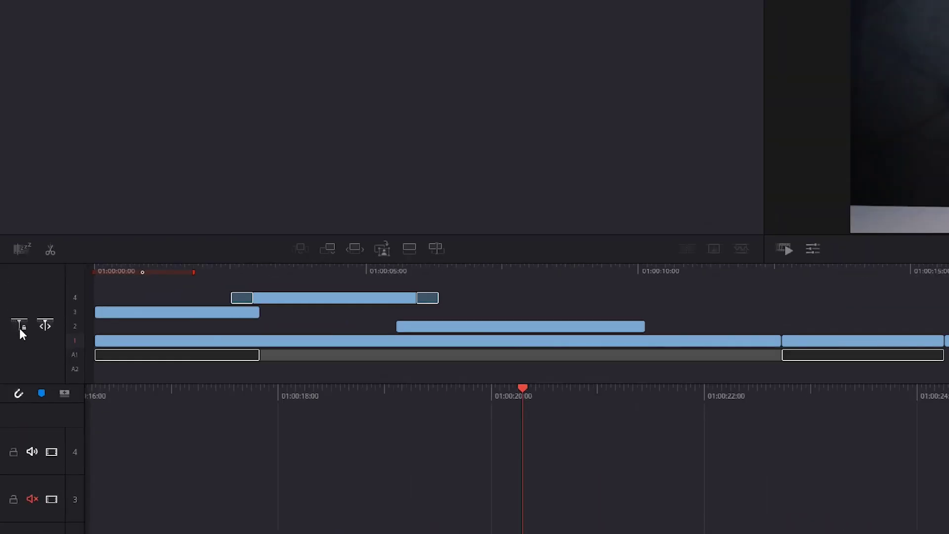
left_click(11, 303)
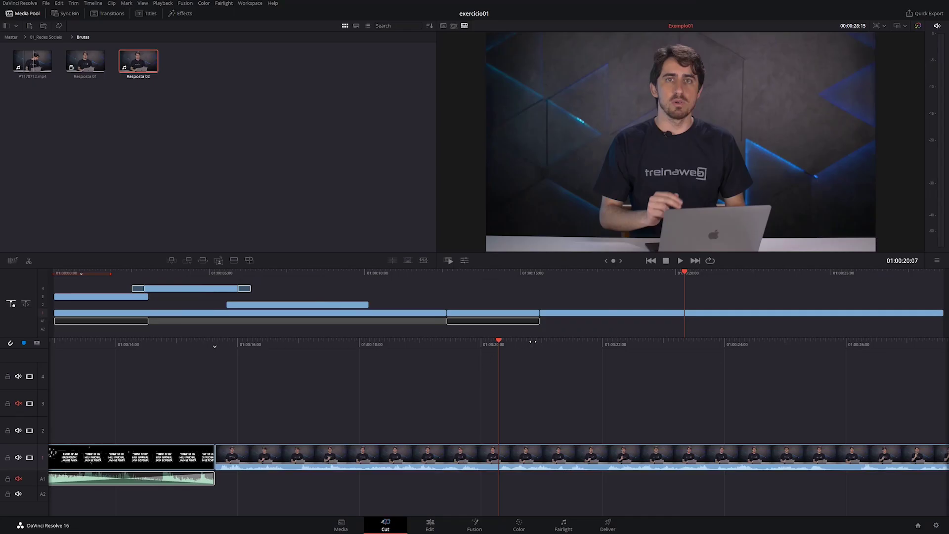
key("space")
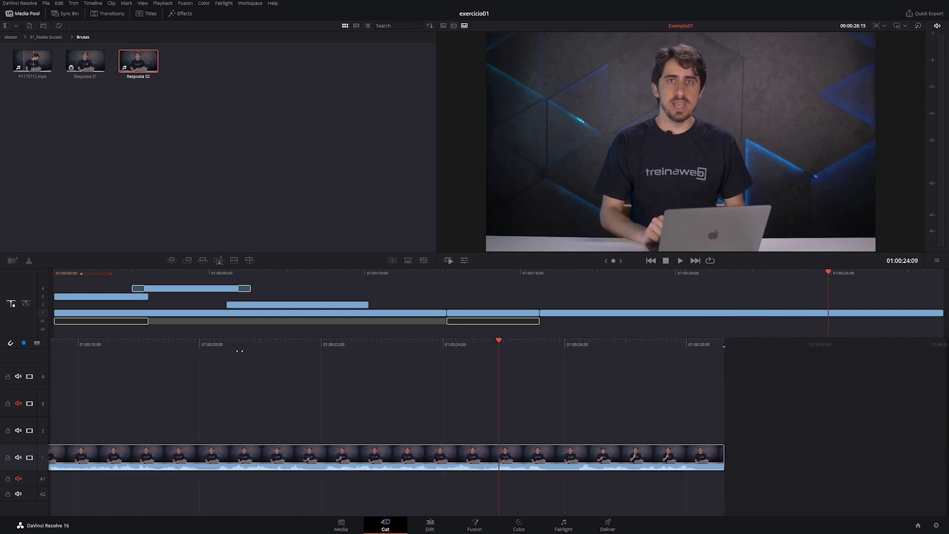
key("space")
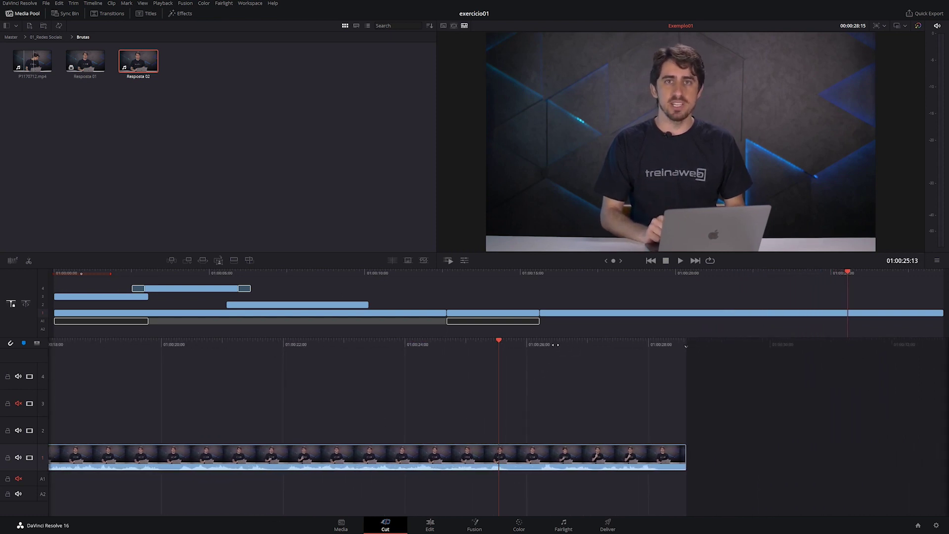
left_click(500, 463)
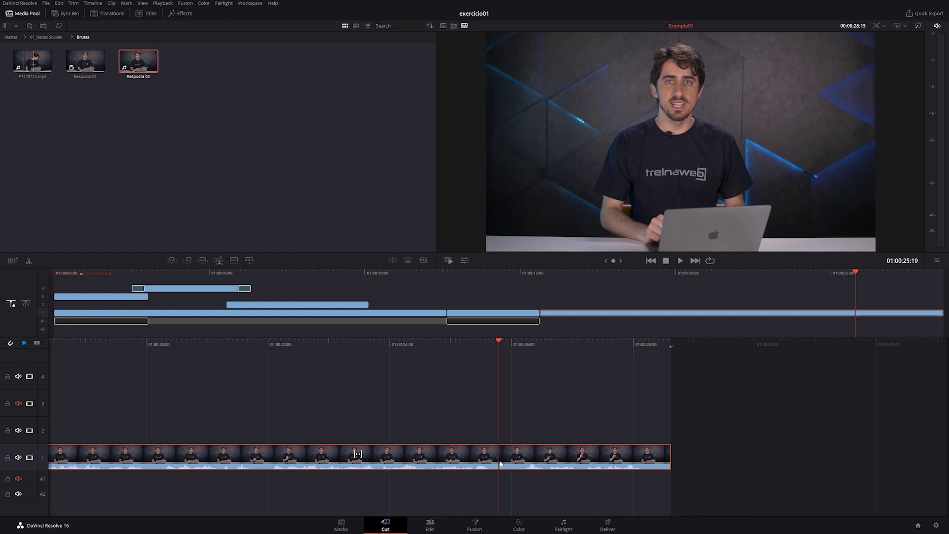
Split the speaker clip at 01:00:25:19 and trim the new cut a couple of frames later
key("ctrl+b")
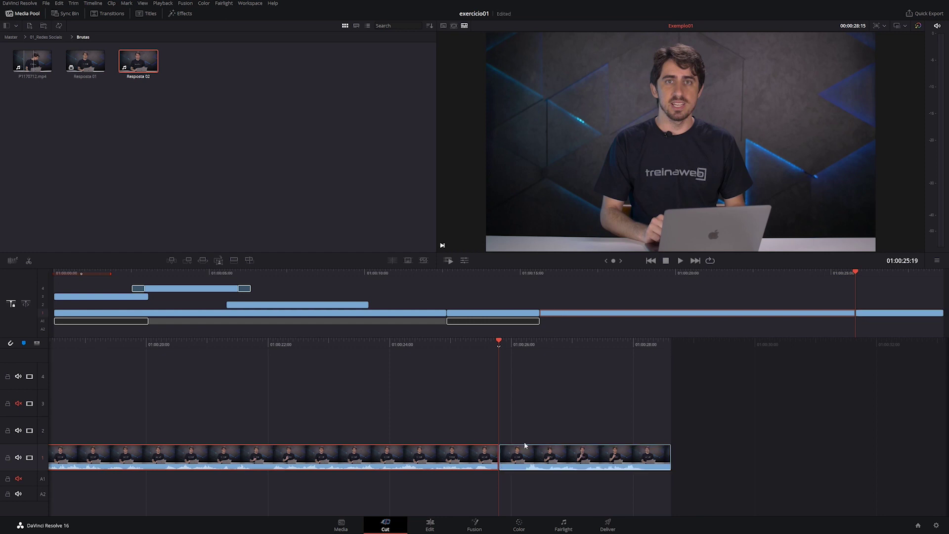
left_click_drag(551, 341, 541, 344)
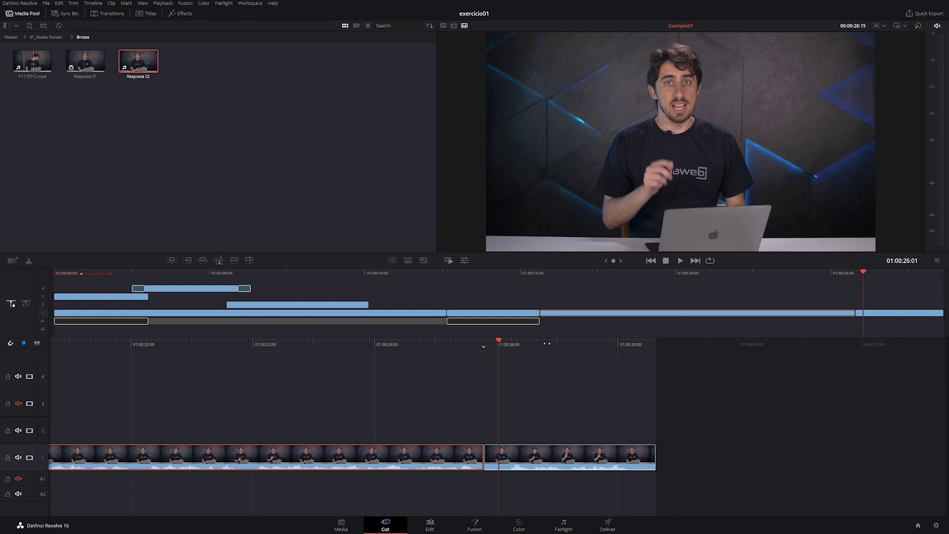
left_click(484, 452)
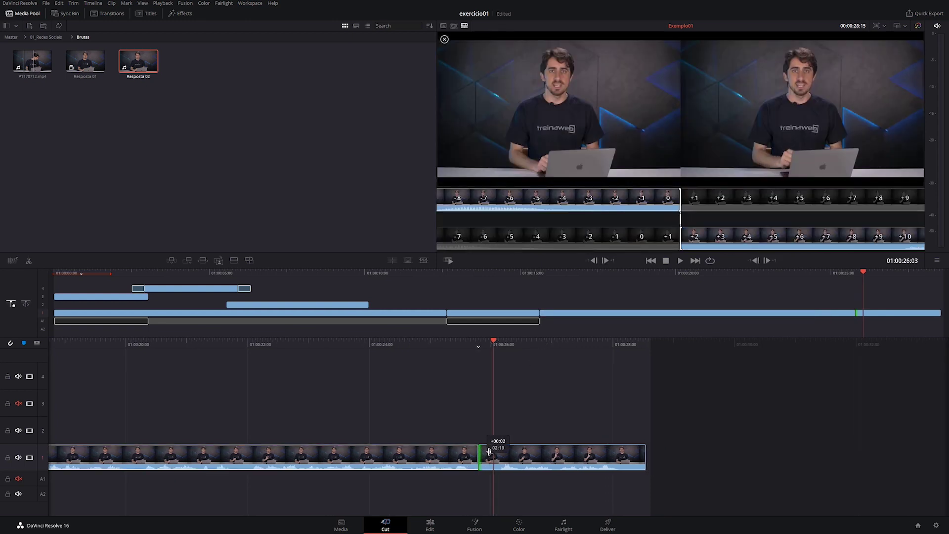
left_click_drag(484, 451, 500, 451)
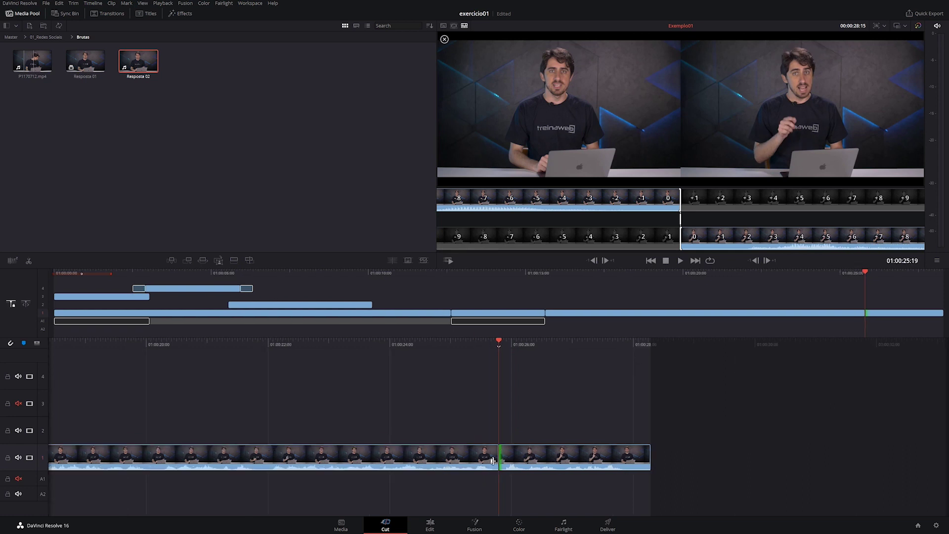
Play back across the trimmed cut from 01:00:25:16, parking at 01:00:25:19
mouse_move(498, 343)
left_mouse_down()
mouse_move(470, 339)
mouse_move(556, 394)
left_mouse_up()
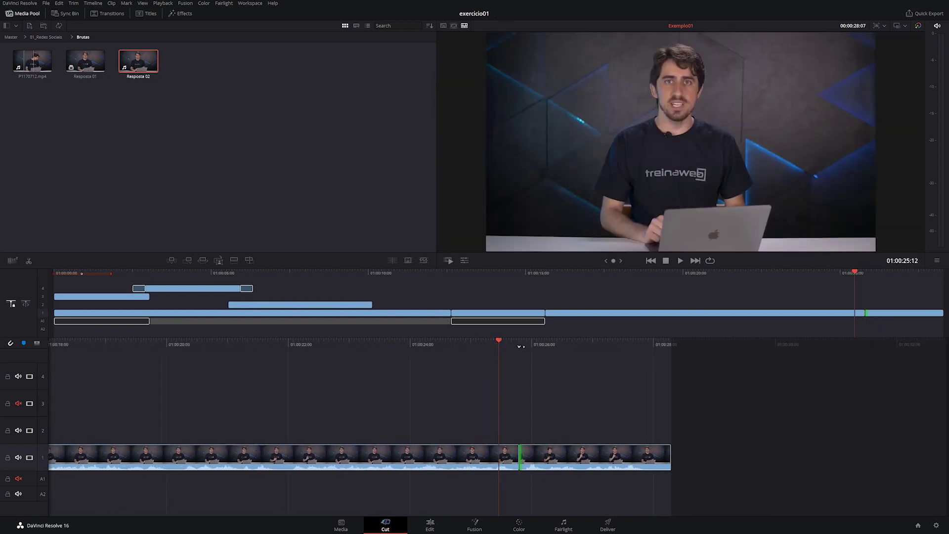
key("space")
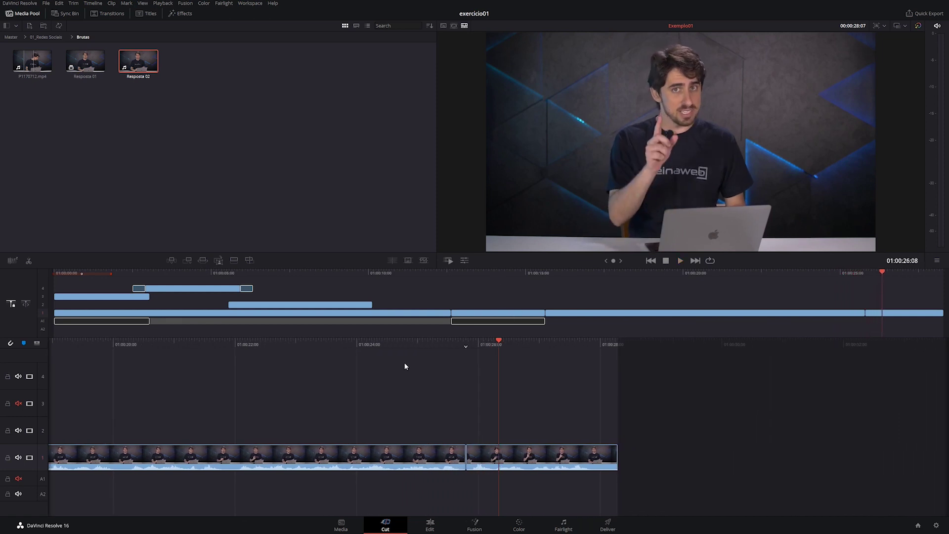
left_click_drag(404, 366, 497, 354)
key("space")
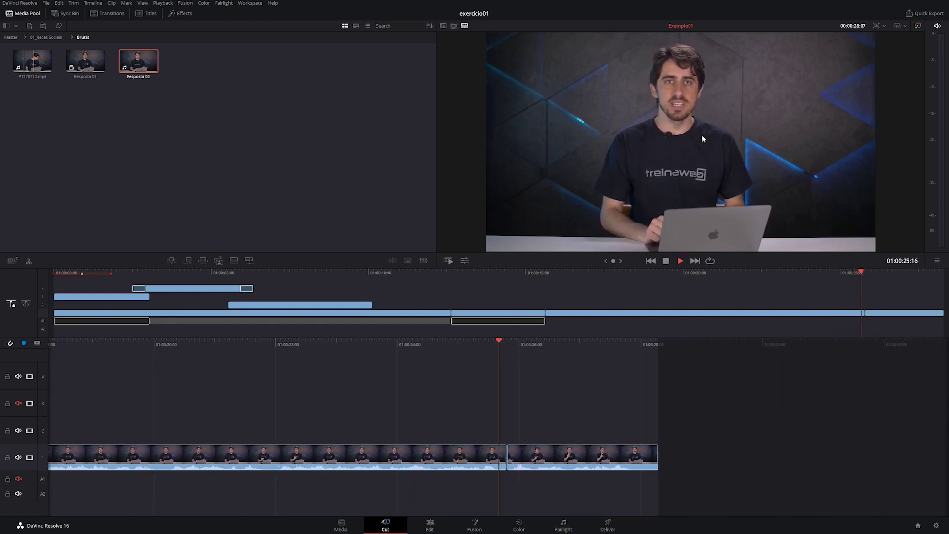
left_click_drag(434, 354, 471, 349)
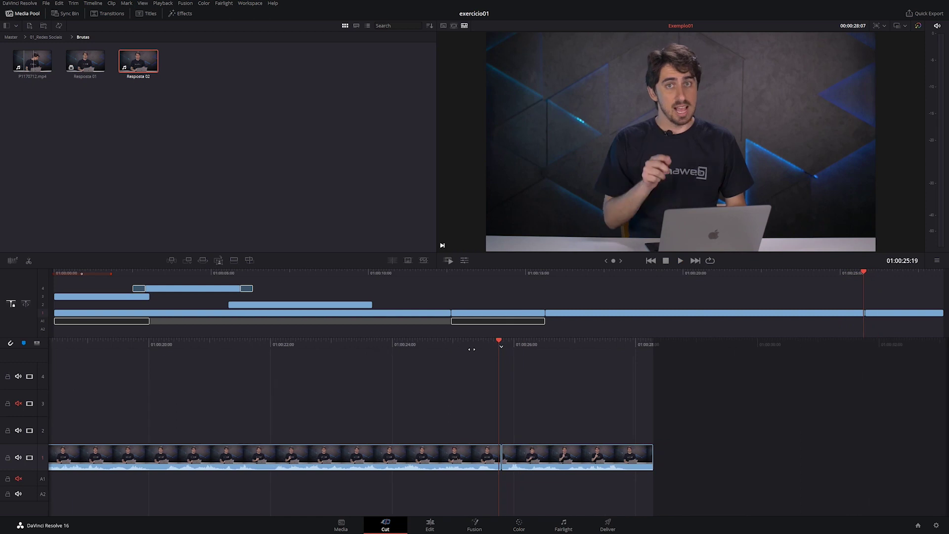
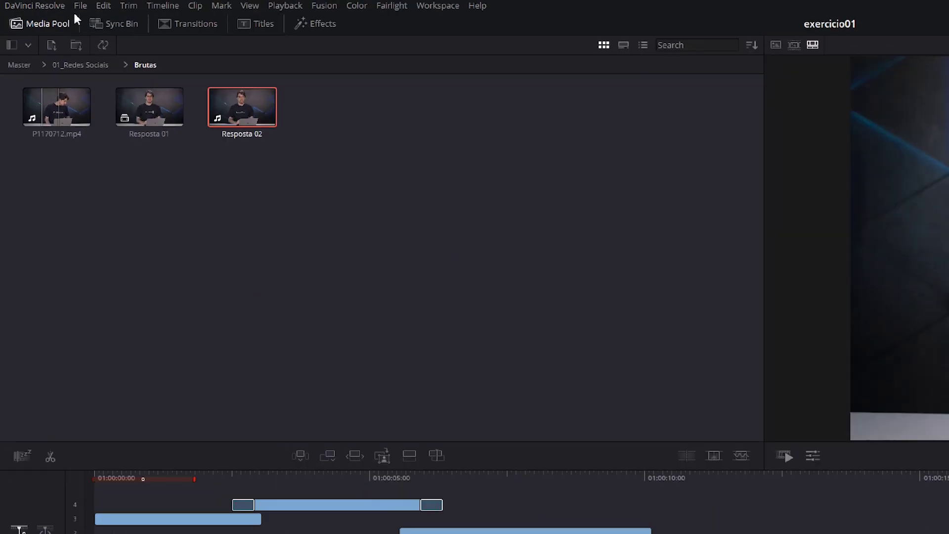
Show the Playback menu's Render Cache submenu, with Smart selected among None, Smart and User
left_click(284, 7)
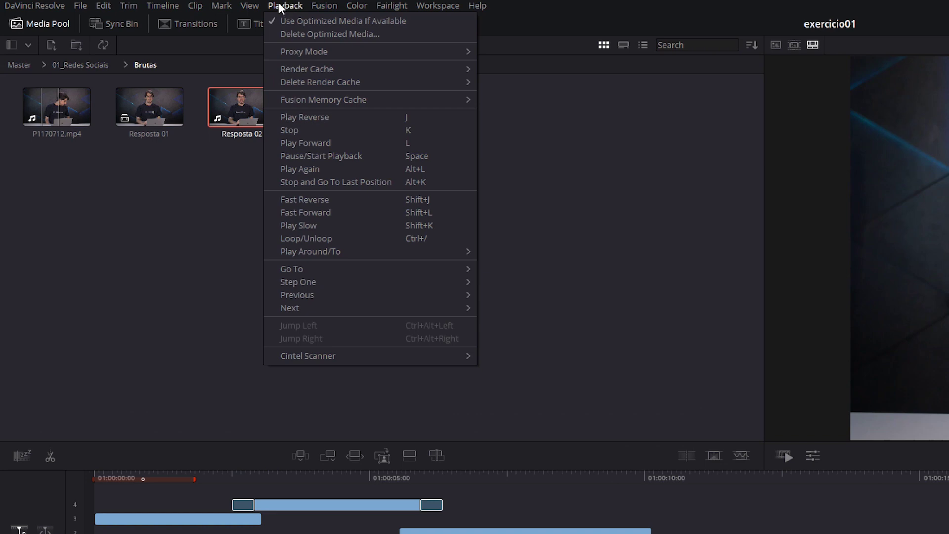
mouse_move(325, 71)
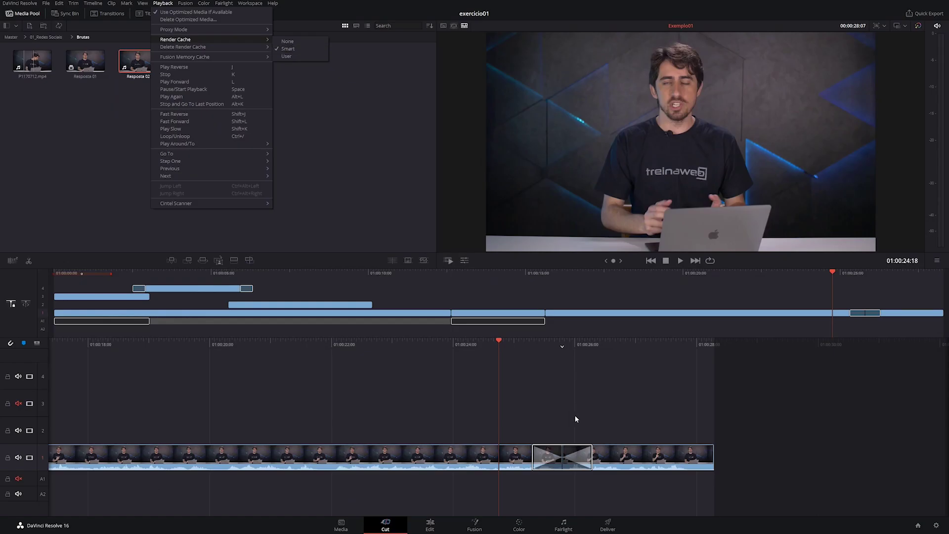
Preview the existing Smooth Cut transition on track 1 around 01:00:25:00 several times
left_click(575, 419)
left_click_drag(495, 342, 513, 343)
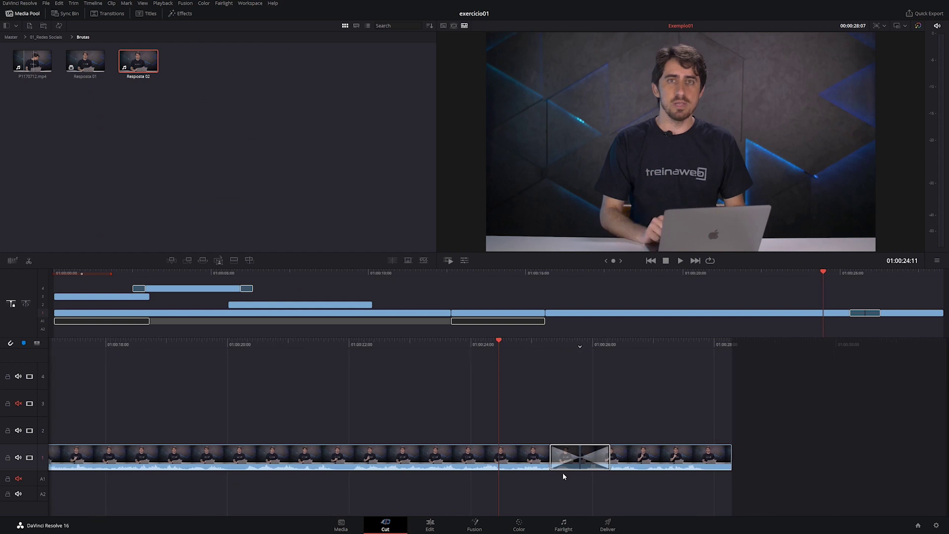
key("space")
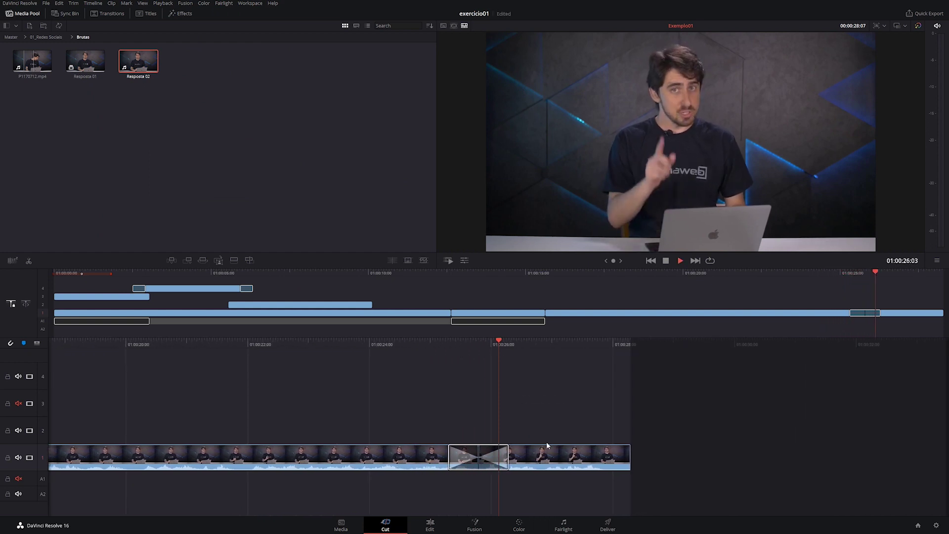
key("space")
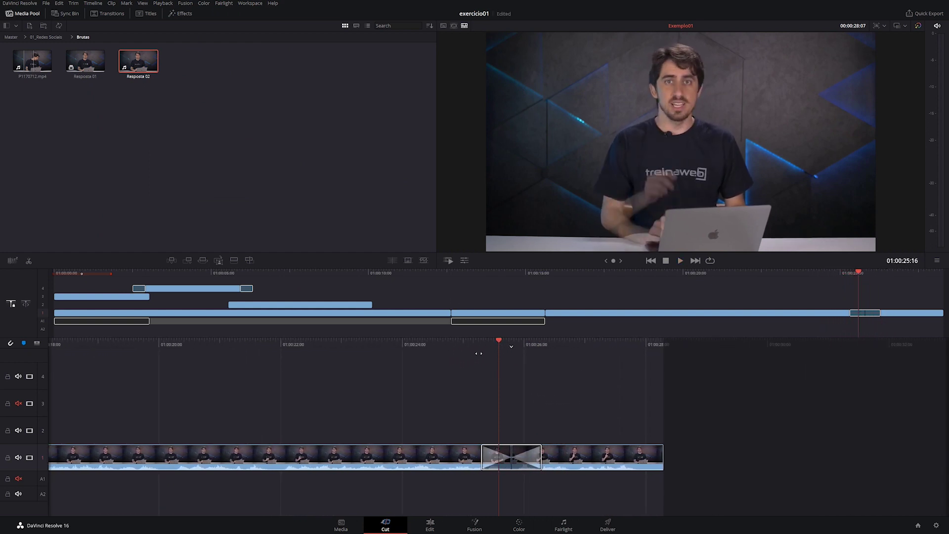
left_click_drag(407, 345, 512, 344)
key("space")
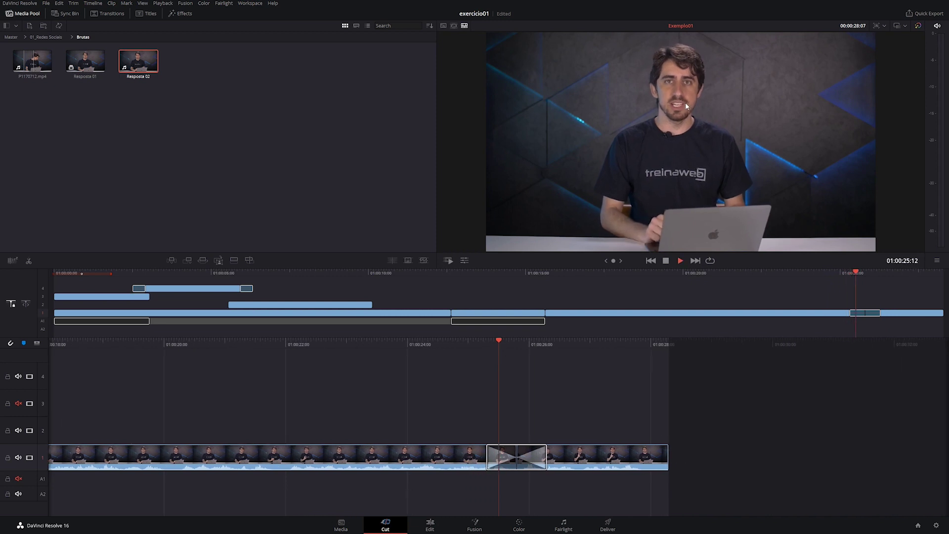
key("space")
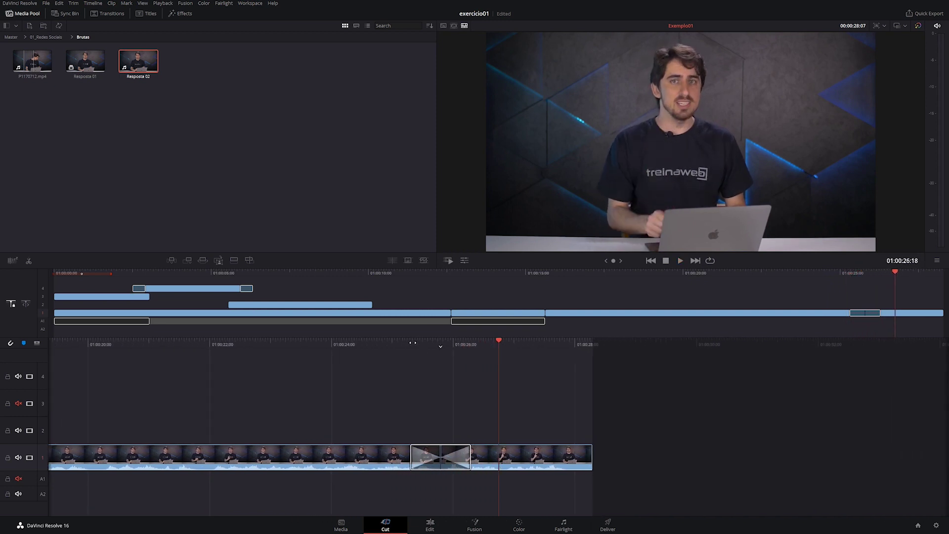
left_click_drag(412, 343, 531, 343)
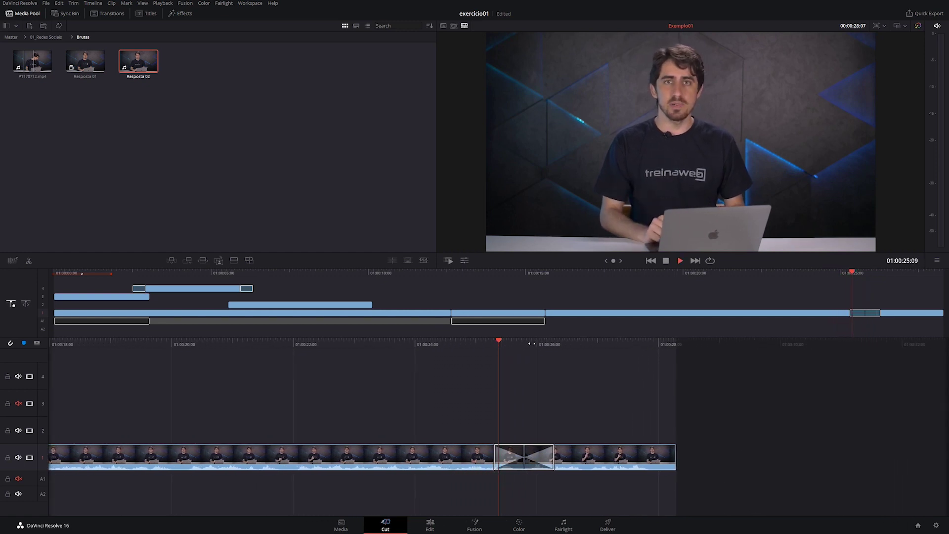
key("space")
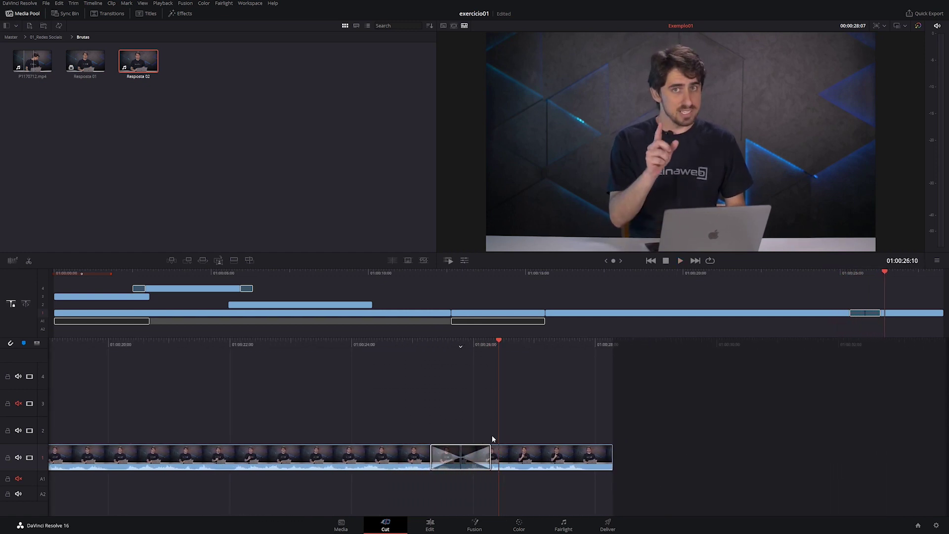
Drag the Smooth Cut's right edge left to shorten it, then replay it
left_click_drag(490, 453, 468, 452)
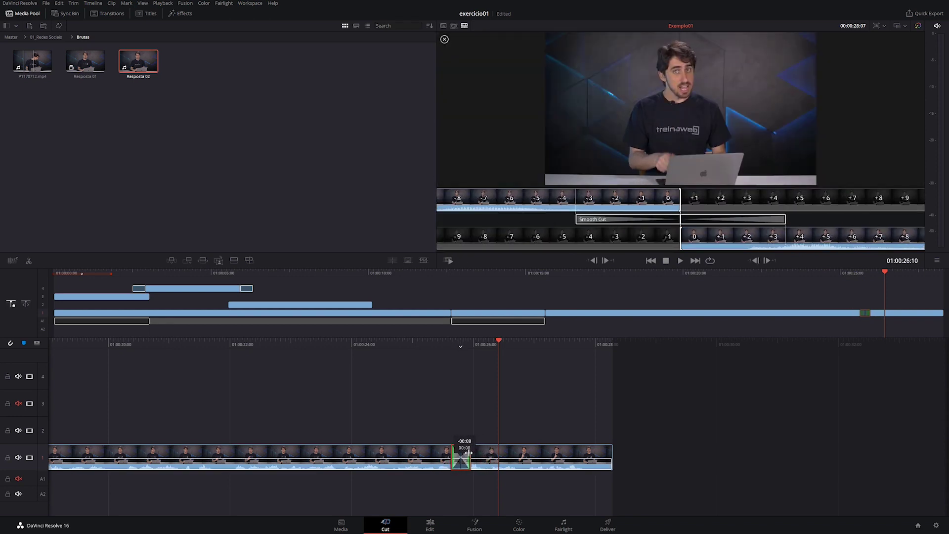
left_click_drag(449, 349, 484, 349)
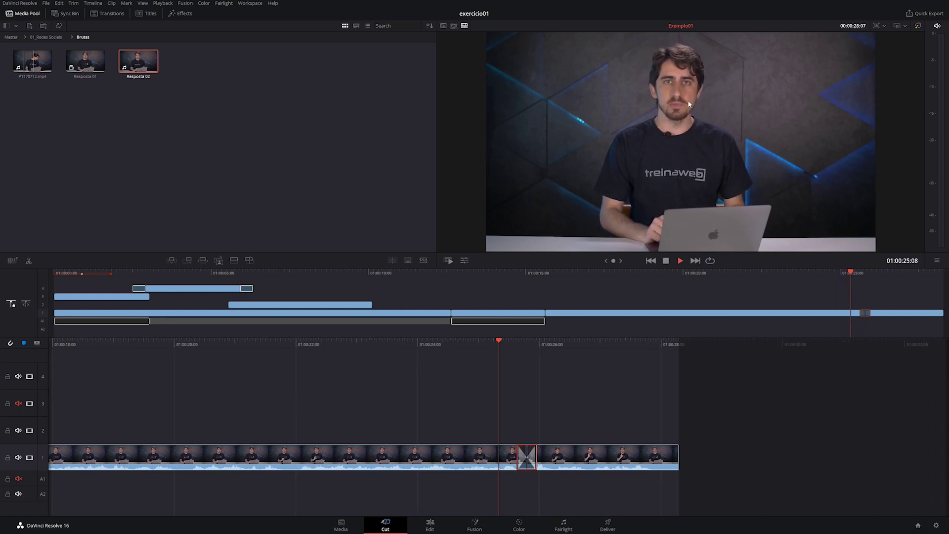
key("space")
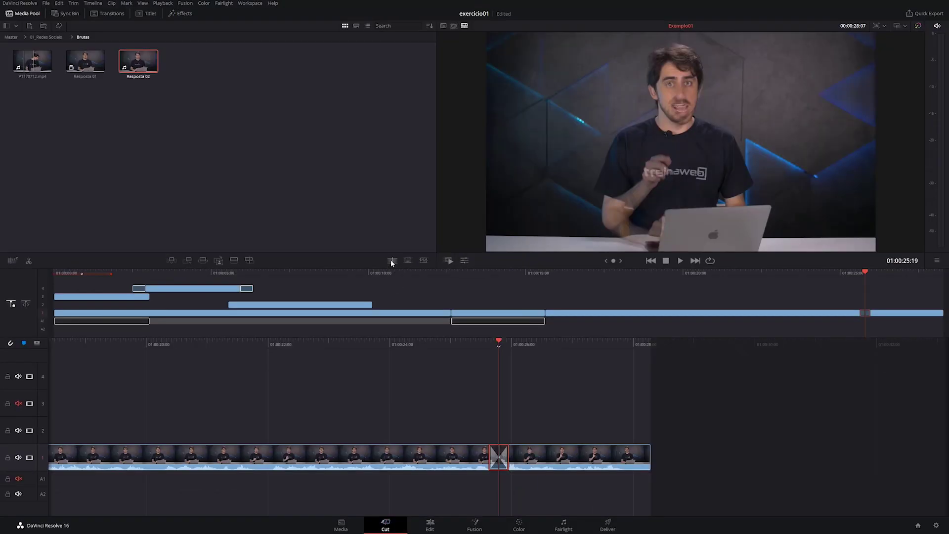
Split track 1 at the playhead, delete the short Smooth Cut pieces, and scrub to the title cut
left_click(392, 260)
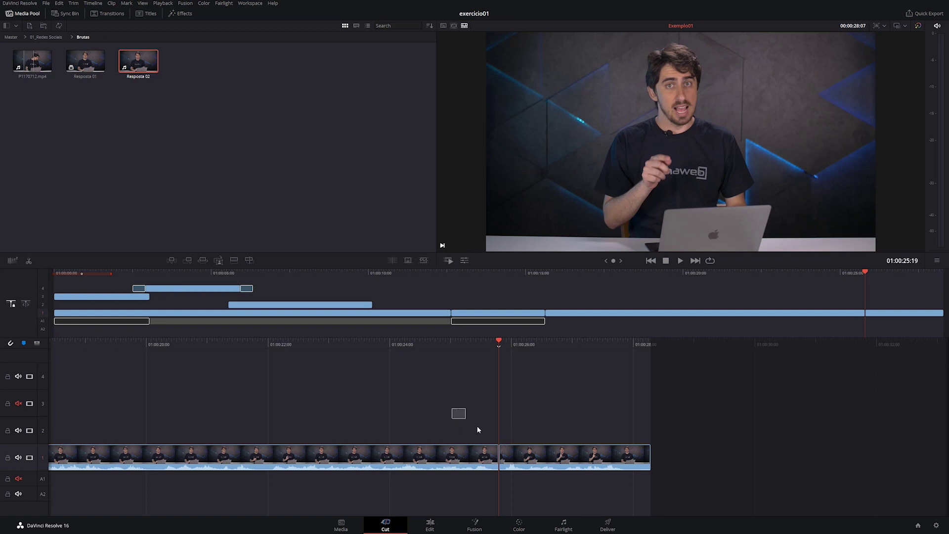
left_click_drag(477, 429, 518, 460)
key("Delete")
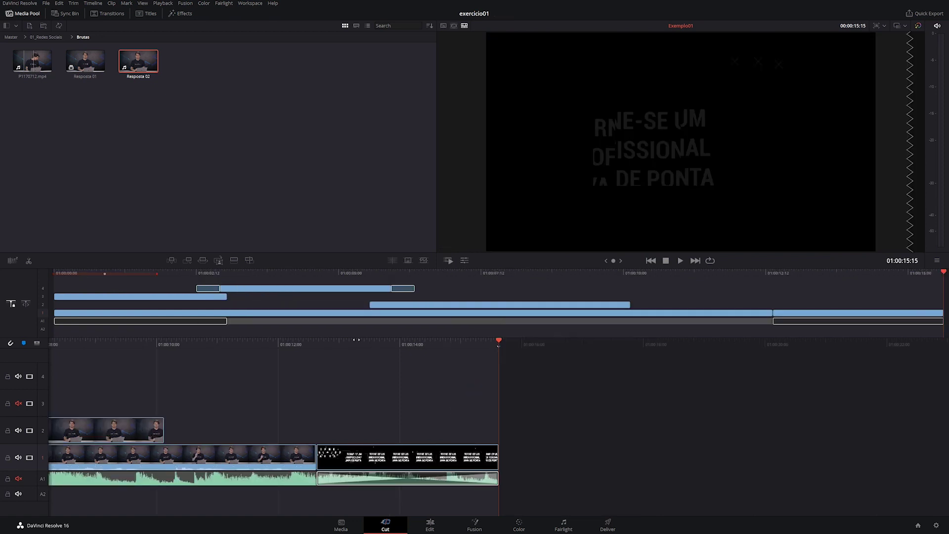
left_click_drag(362, 342, 549, 370)
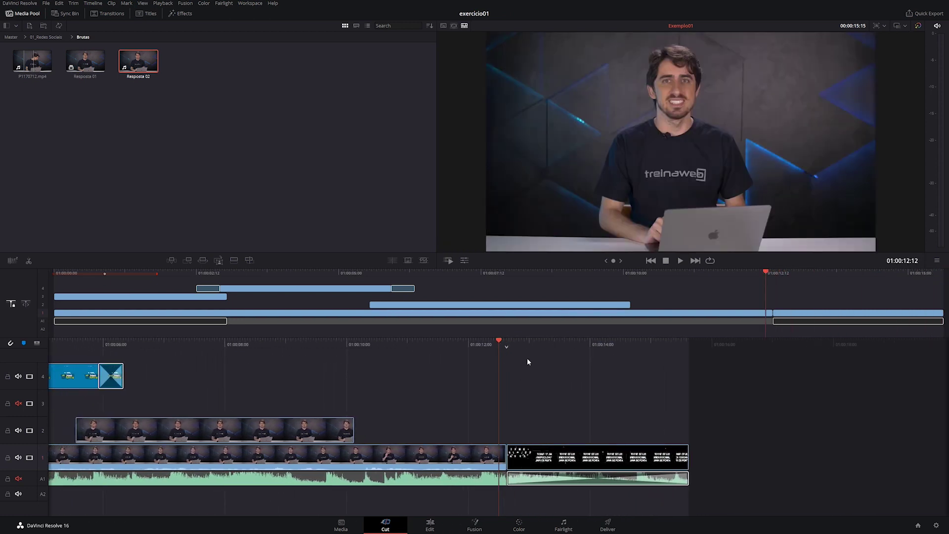
mouse_move(549, 342)
left_mouse_down()
mouse_move(528, 347)
mouse_move(572, 396)
left_mouse_up()
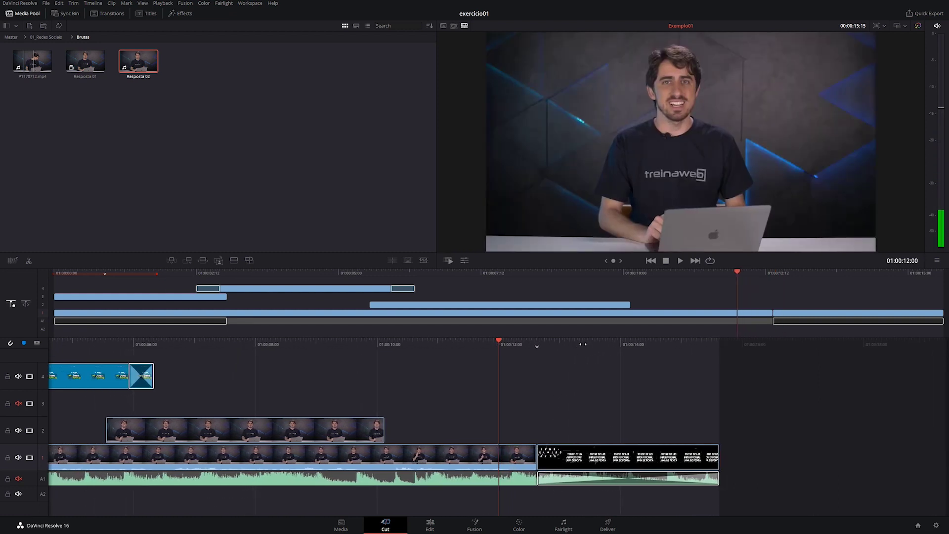
mouse_move(582, 344)
left_mouse_down()
mouse_move(534, 352)
mouse_move(532, 343)
left_mouse_up()
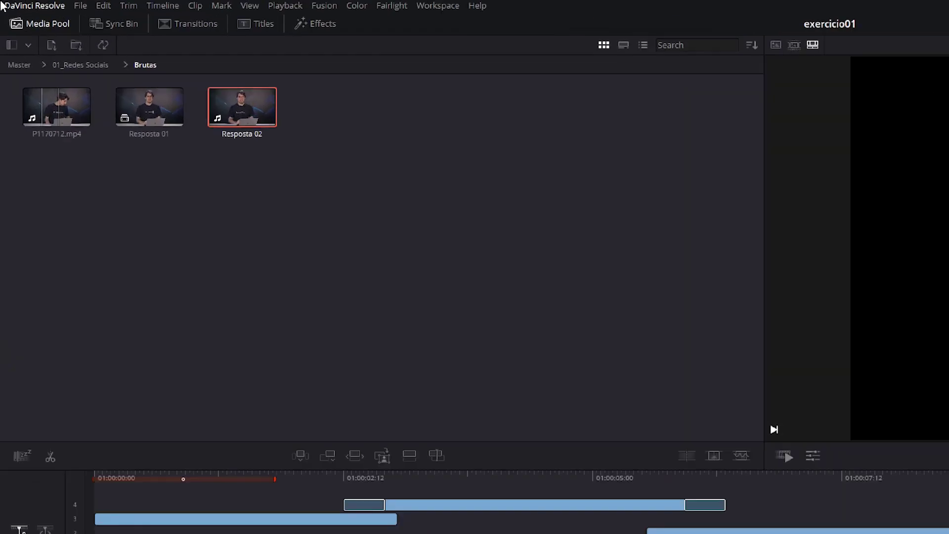
Drag Dip To Color Dissolve from Transitions > Video onto the V1 edit before the Java title
left_click(205, 26)
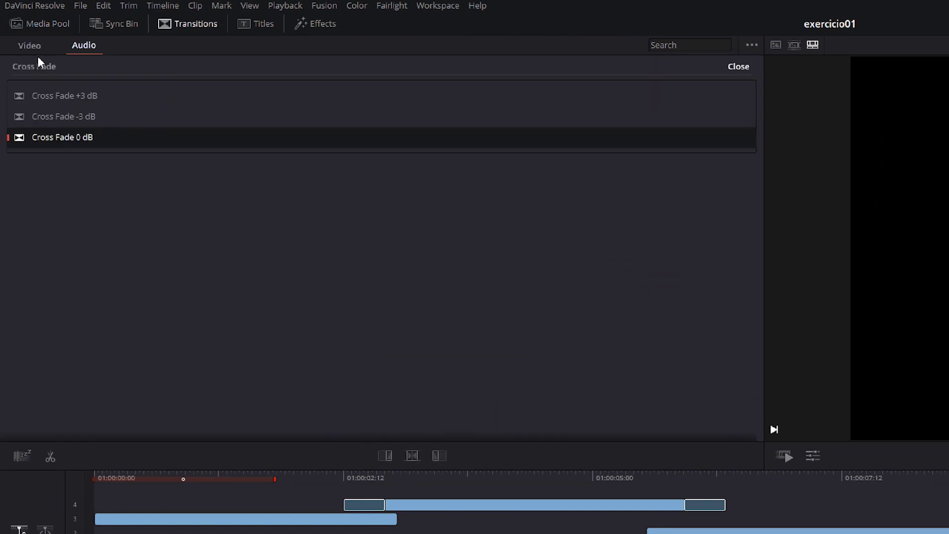
left_click(35, 45)
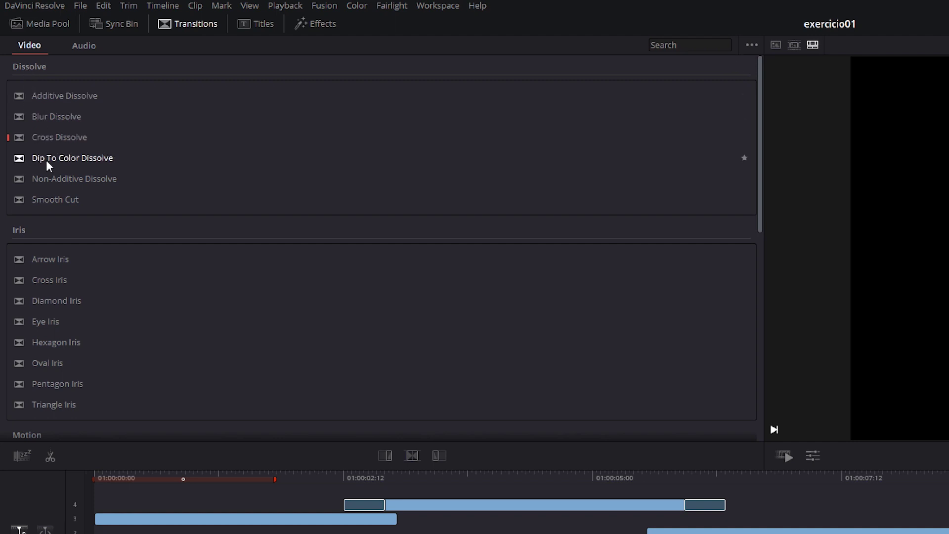
left_click(85, 159)
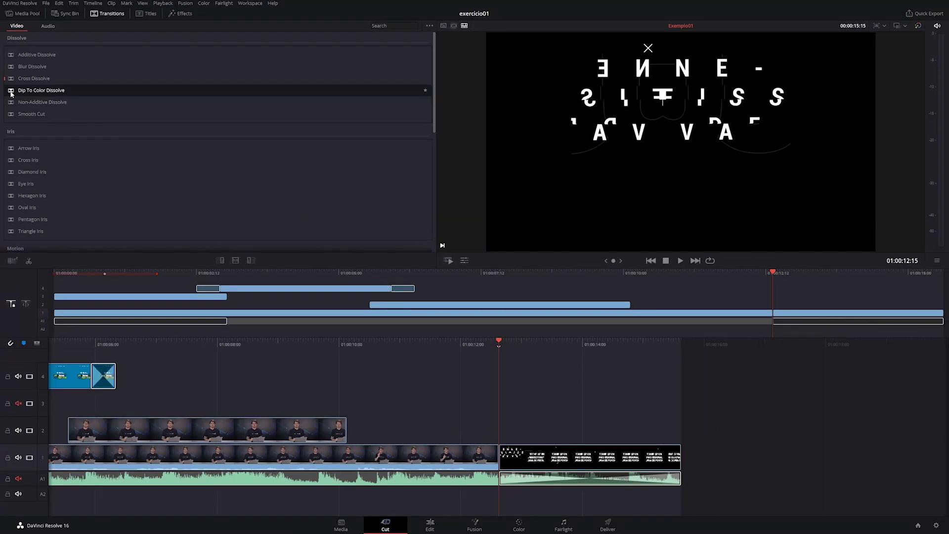
left_click_drag(425, 90, 501, 458)
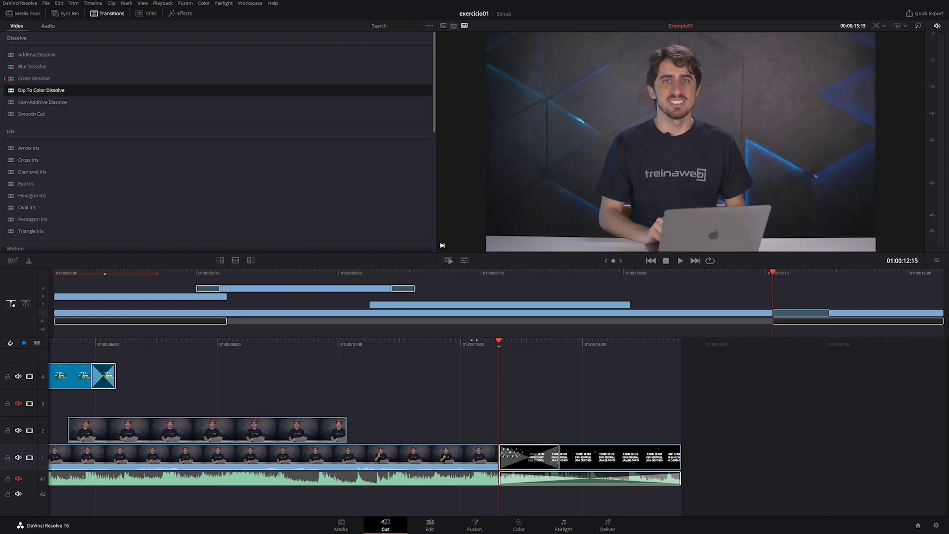
Play the Dip To Color Dissolve, then drag its edge to shorten it and replay
left_click_drag(473, 340, 494, 348)
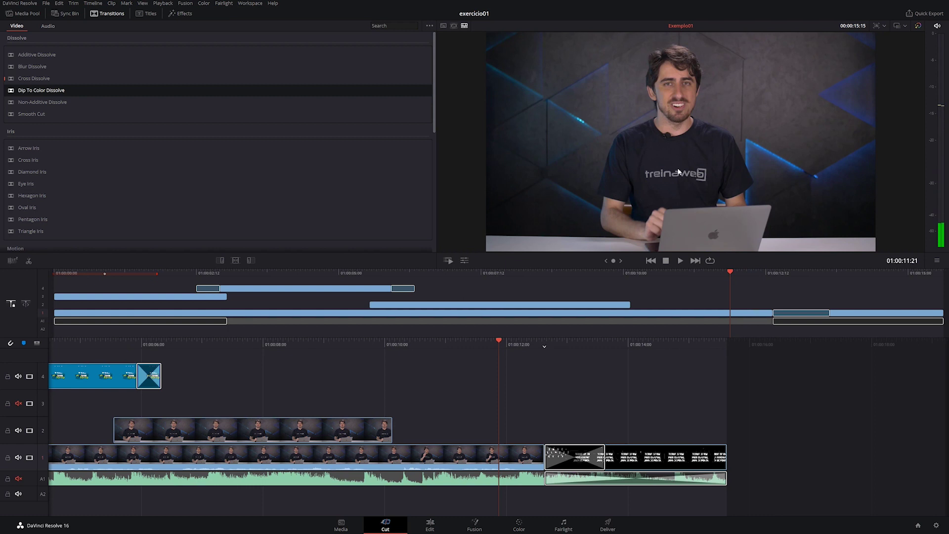
key("space")
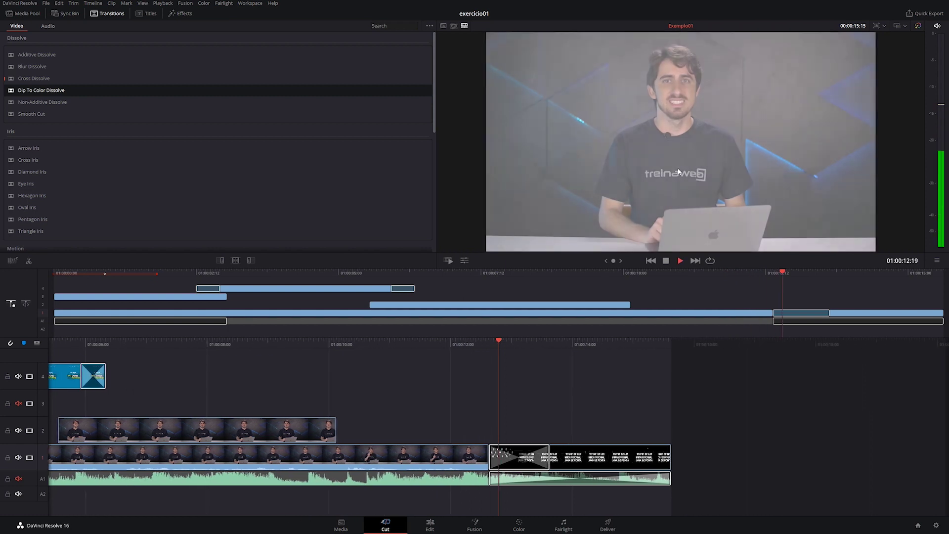
key("space")
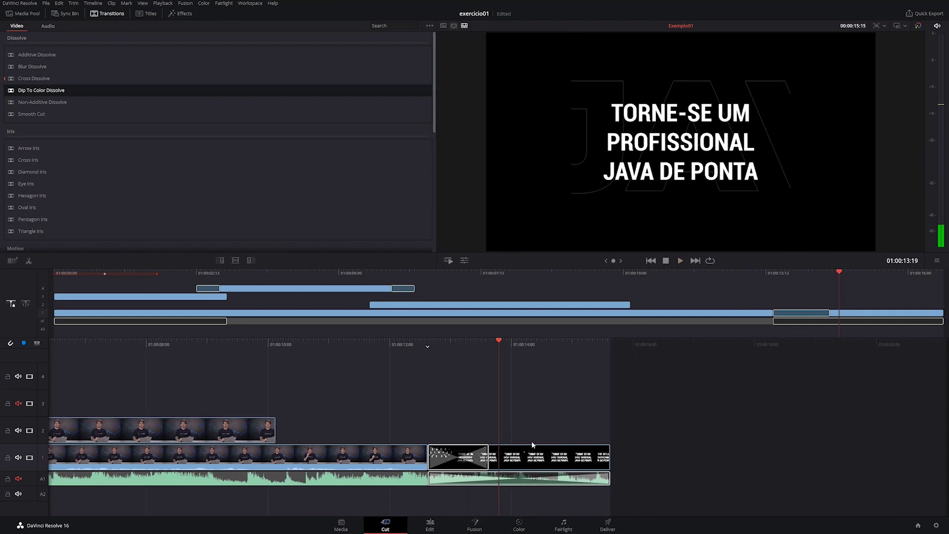
left_click_drag(488, 454, 452, 455)
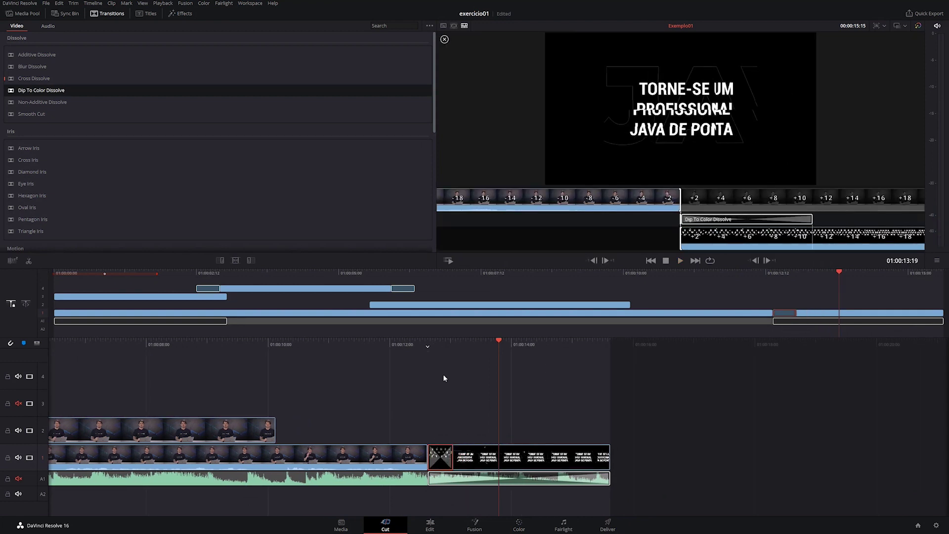
key("slash")
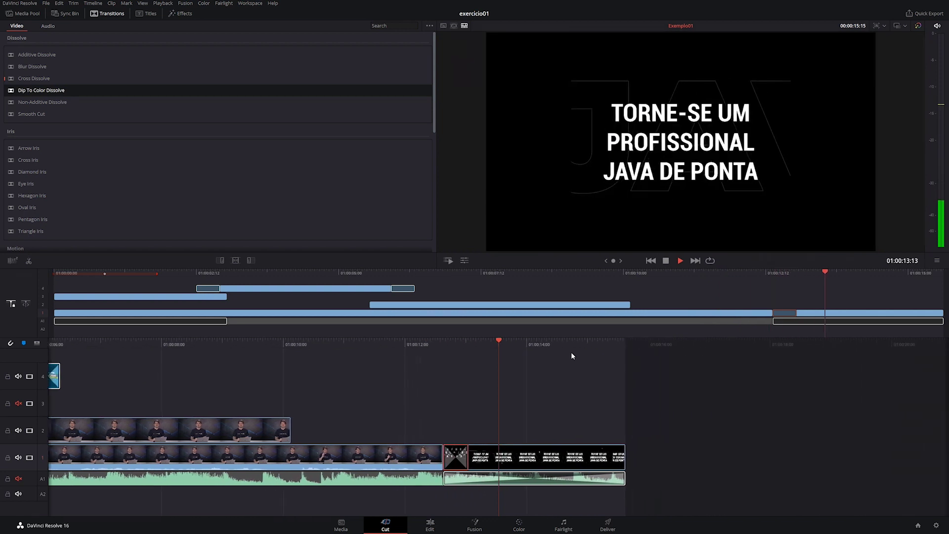
Check the dip transition in trim view and view, then dismiss, its options in the Transitions list
left_click_drag(432, 340, 483, 358)
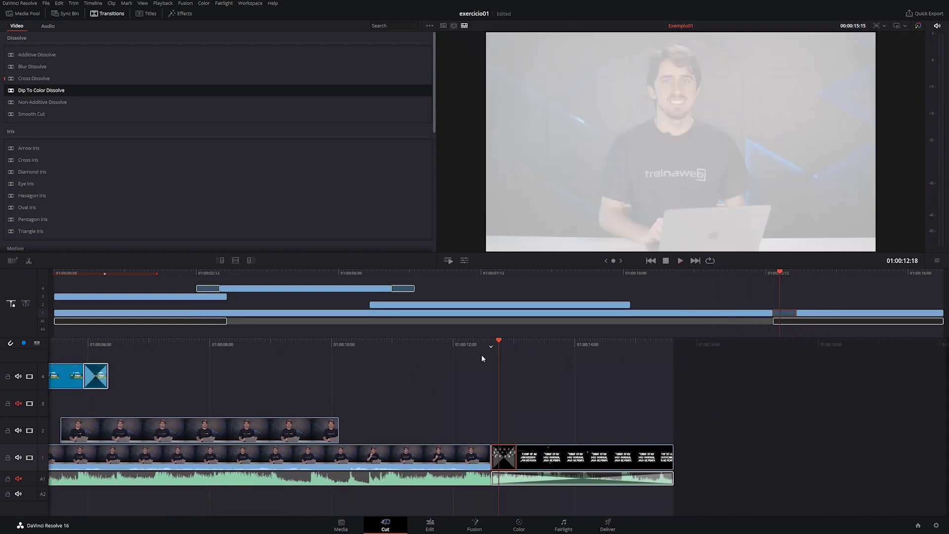
left_click(506, 459)
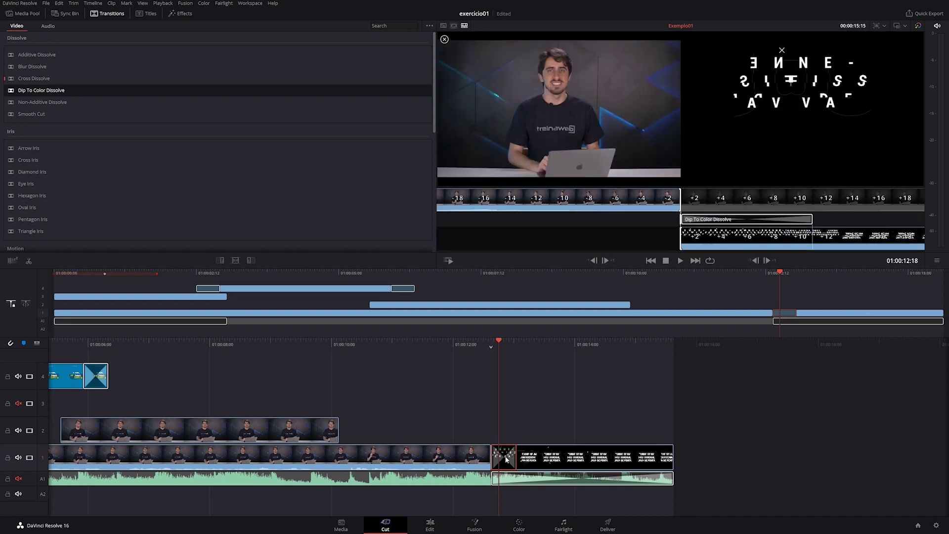
left_click(503, 460)
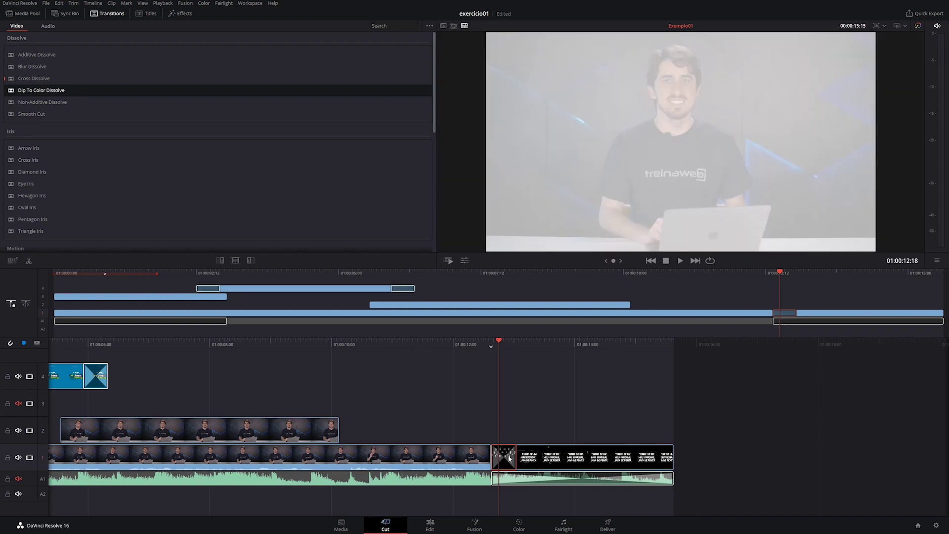
left_click(508, 459)
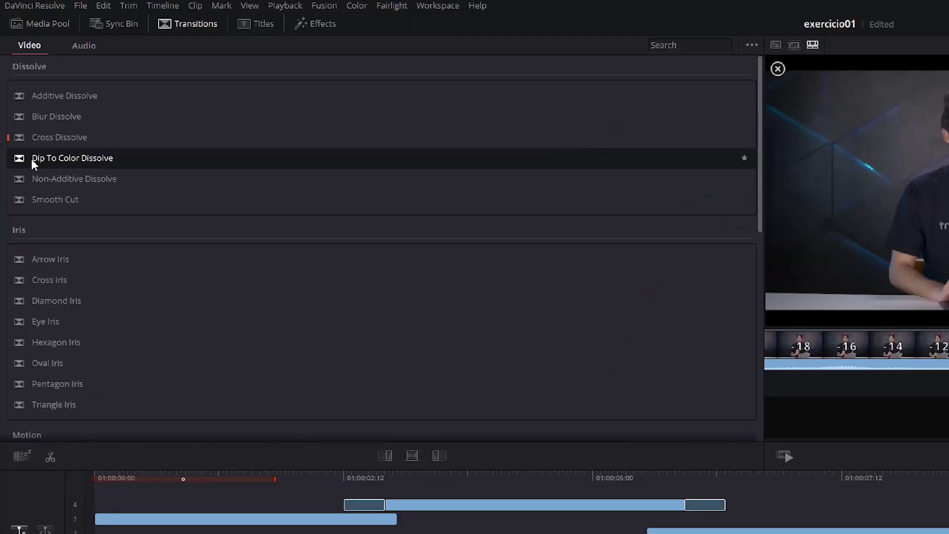
right_click(32, 158)
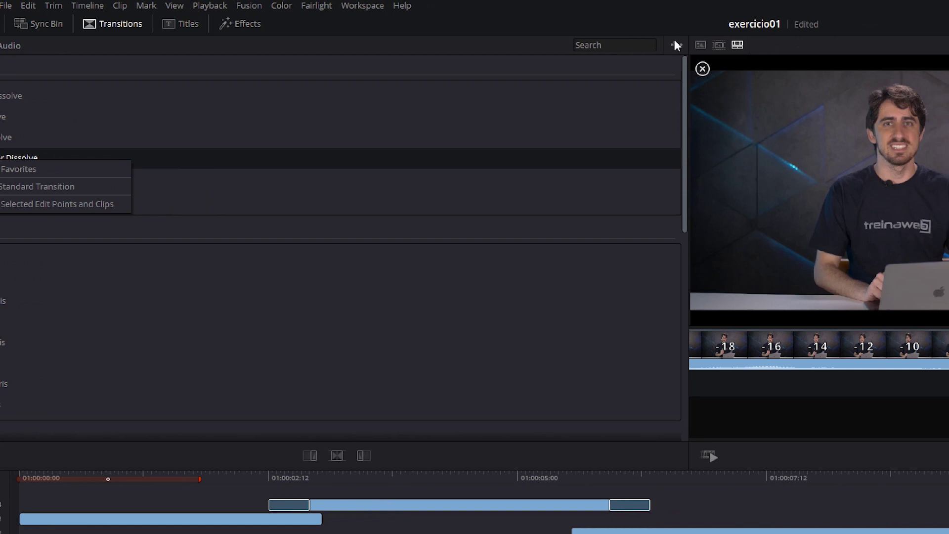
right_click(15, 163)
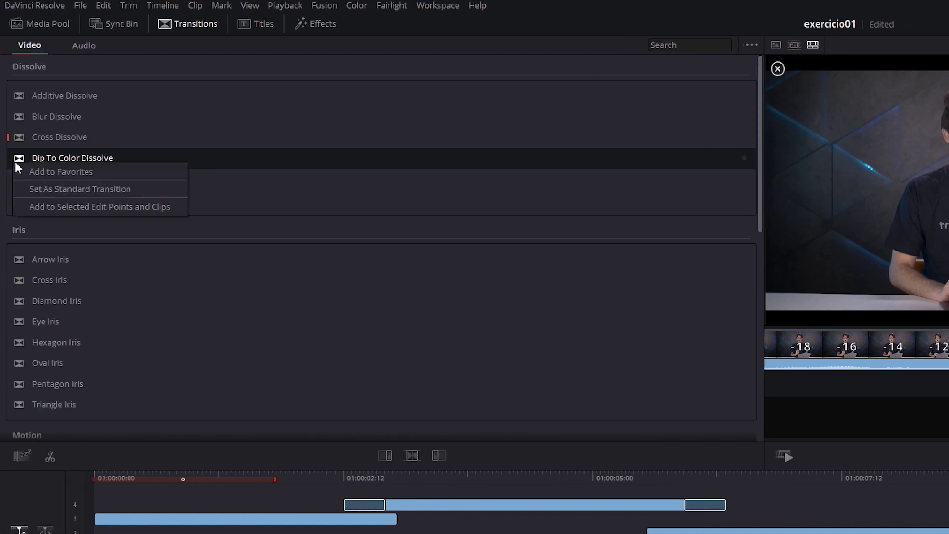
left_click(17, 158)
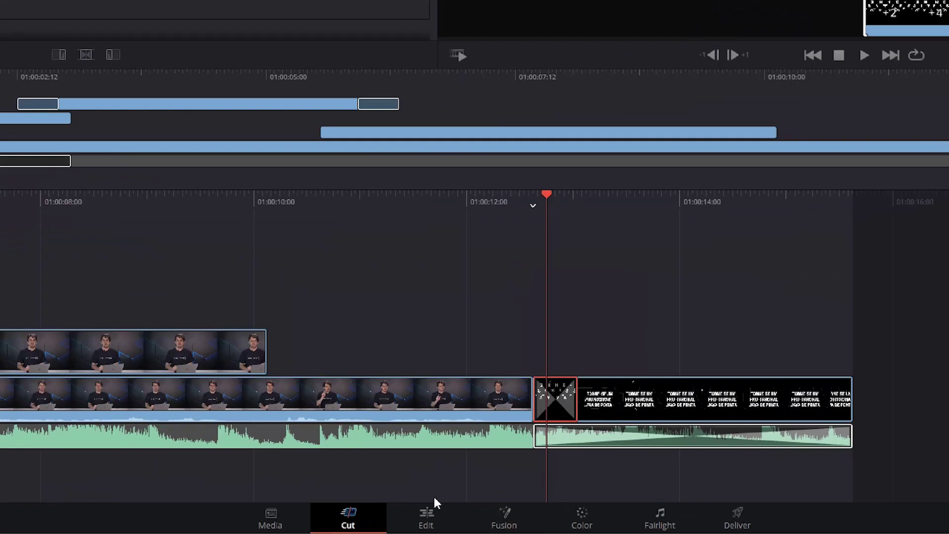
On the Edit page, set the dip transition's colour from white to black (#000000) in the Inspector
left_click(431, 527)
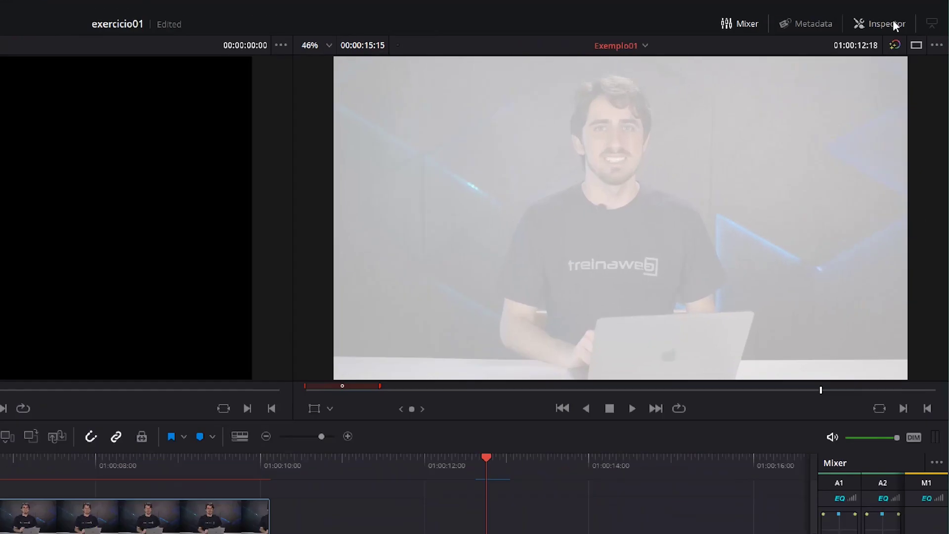
left_click(915, 13)
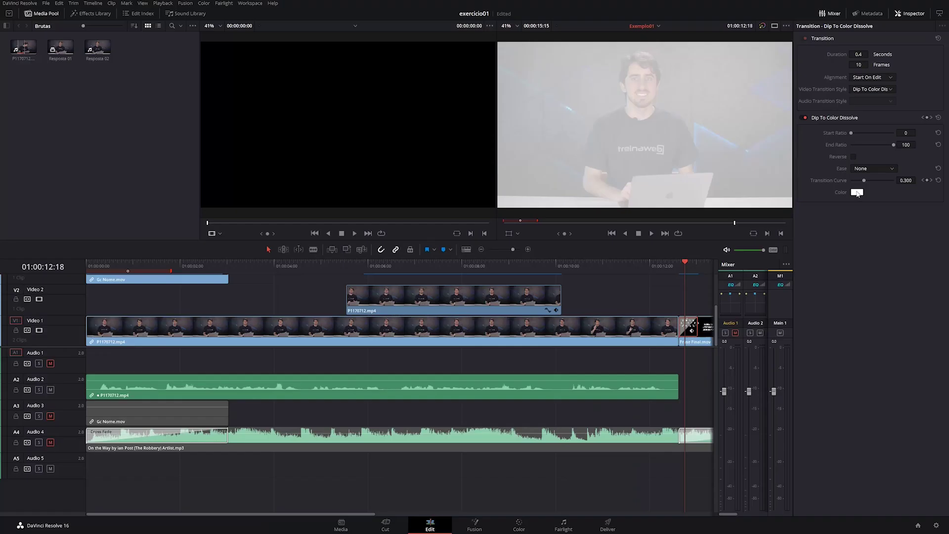
left_click(857, 192)
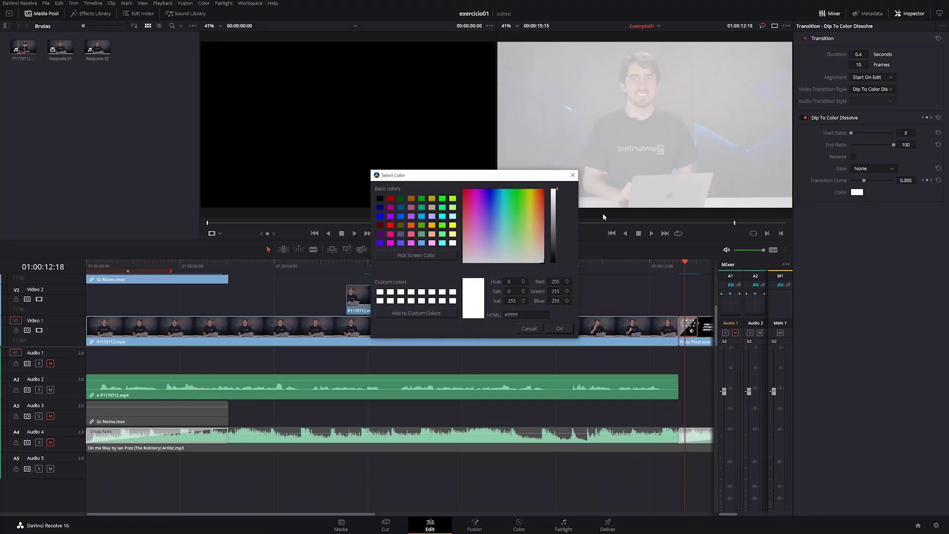
left_click_drag(555, 221, 554, 277)
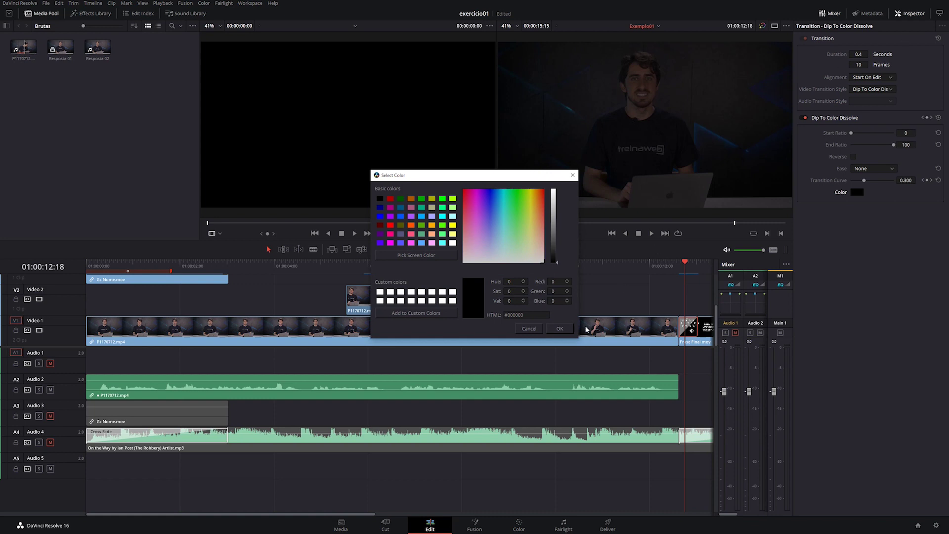
left_click(560, 328)
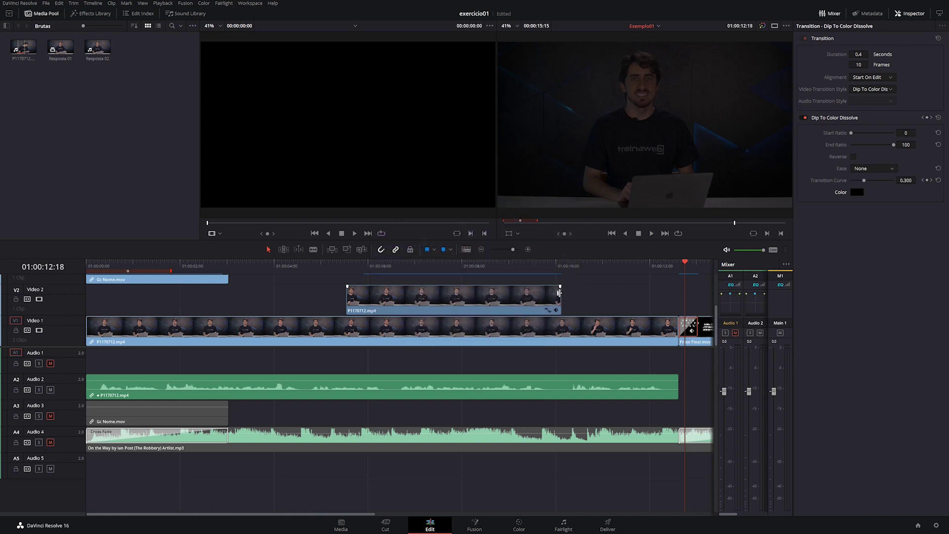
Jump to 01:00:03:06 and select the cross dissolve on the Logo clip
left_click(238, 269)
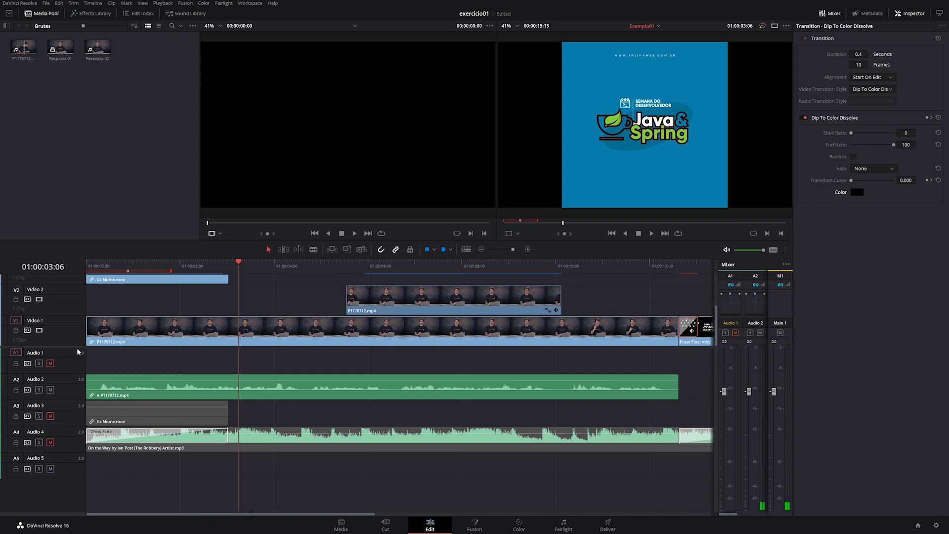
scroll(78, 351, "up", 5)
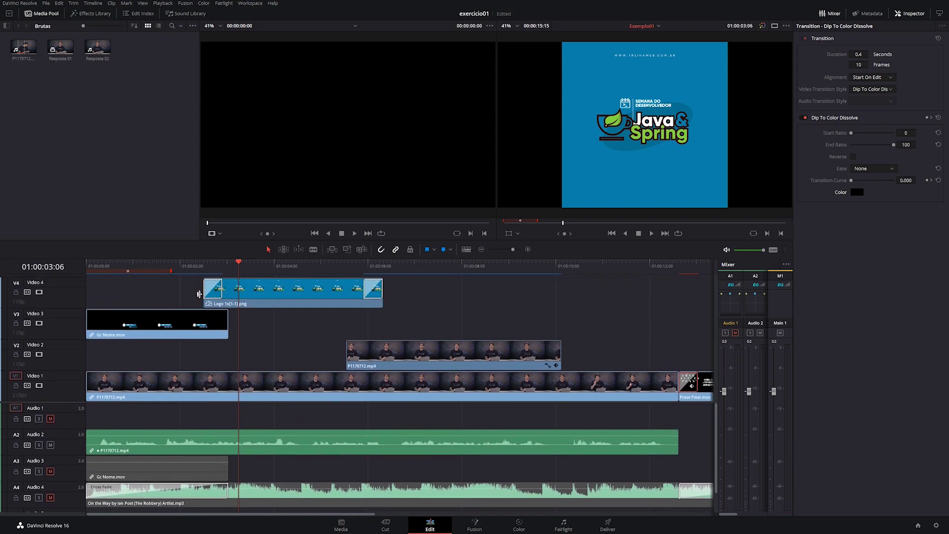
left_click(214, 295)
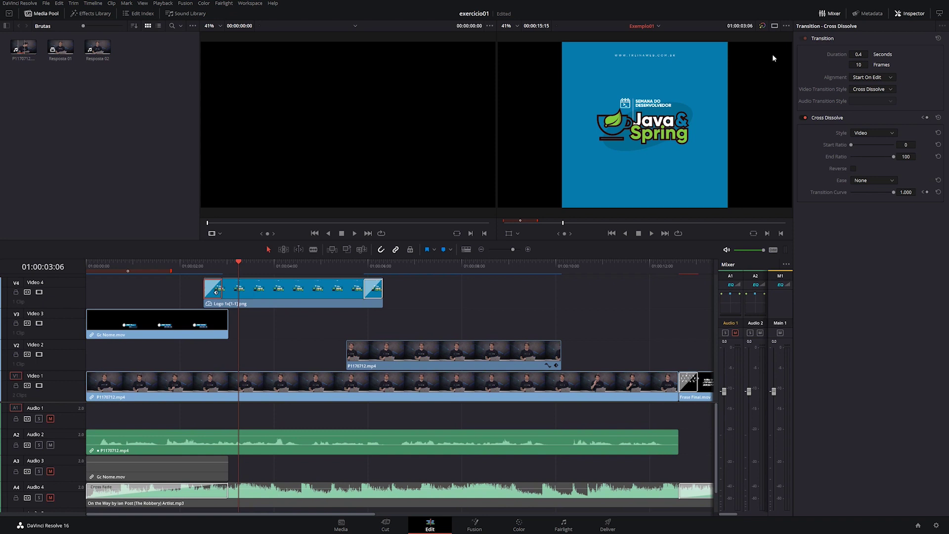
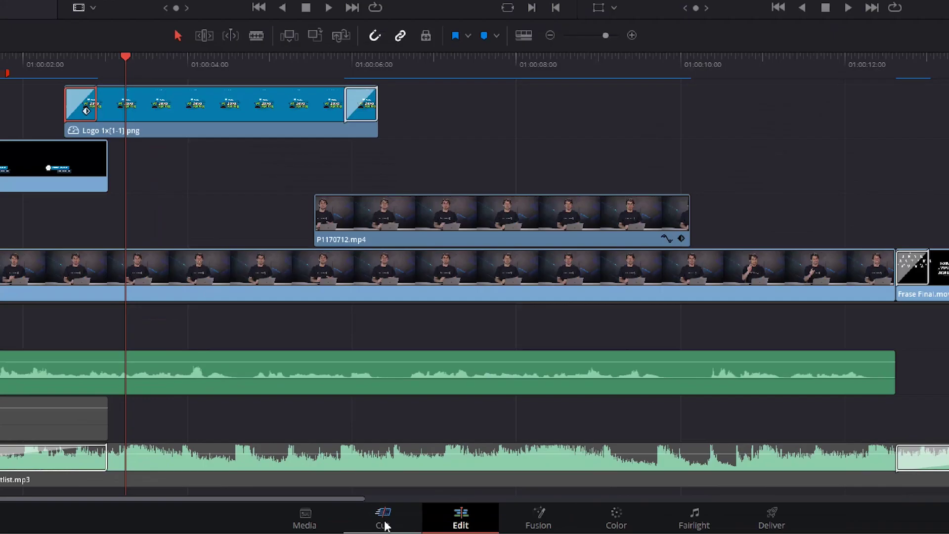
Switch to the Cut page, restore the normal viewer picture, and park the playhead at 01:00:02:15
left_click(386, 525)
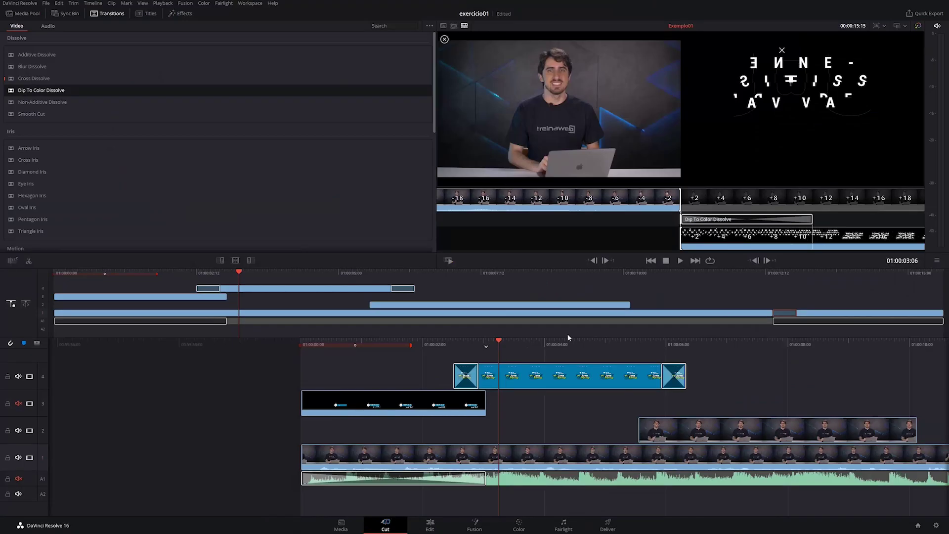
left_click(479, 366)
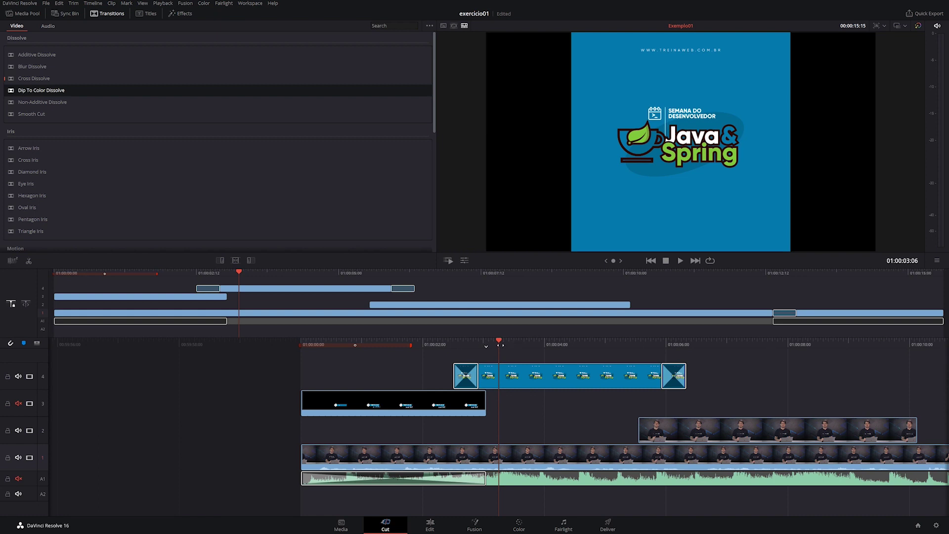
left_click(460, 381)
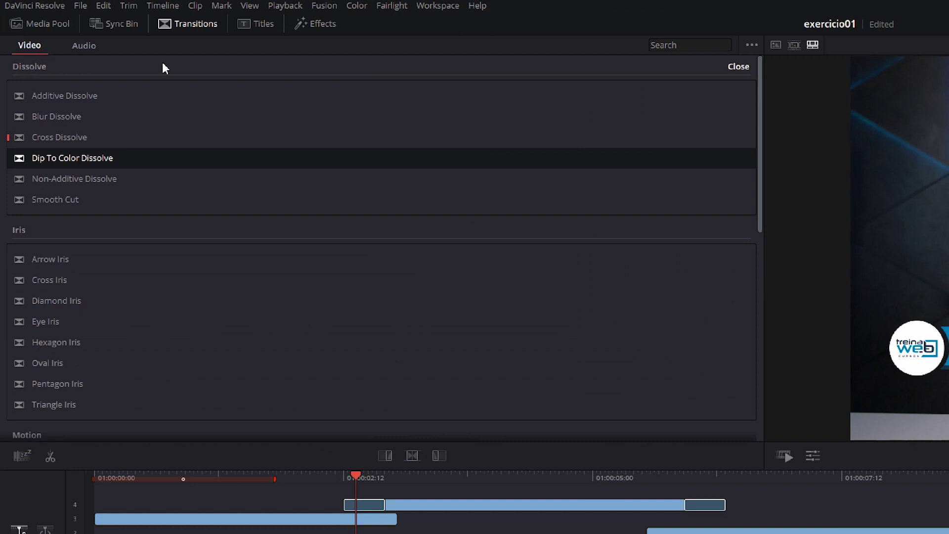
Deselect Dip To Color Dissolve and collapse the Dissolve and Iris transition groups
left_click(732, 65)
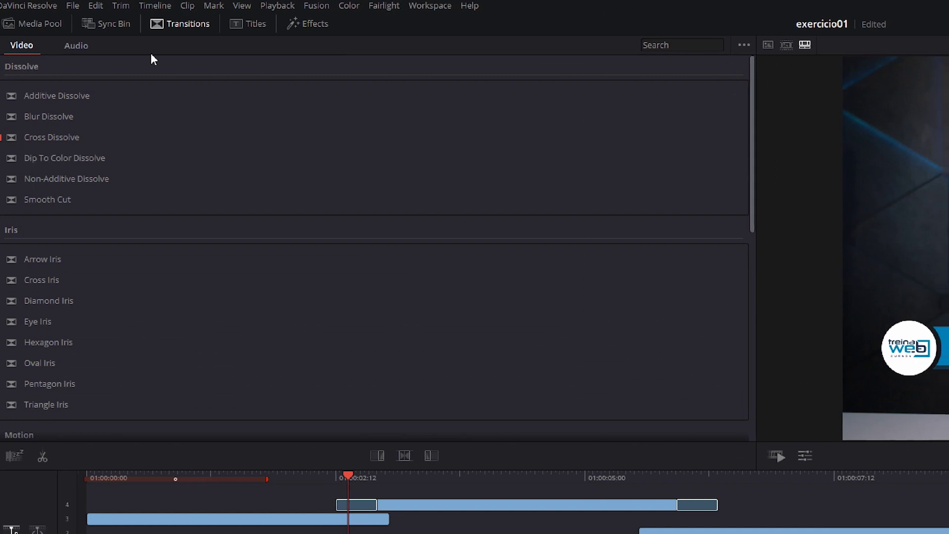
left_click(28, 65)
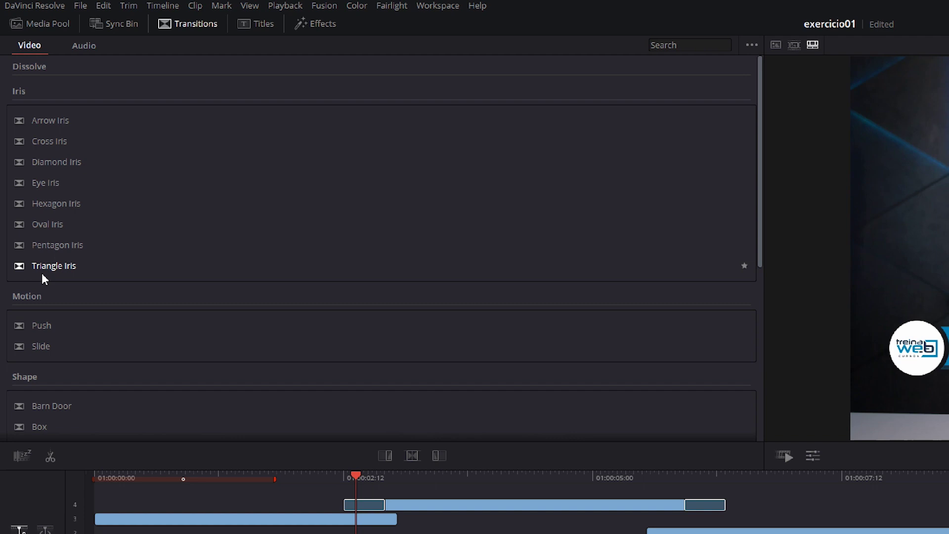
left_click(18, 91)
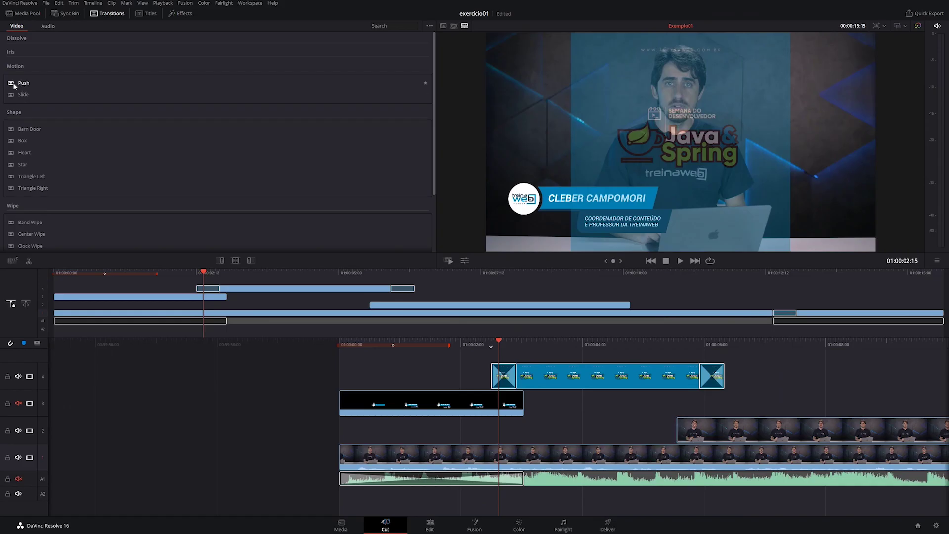
Add a Push transition to the start of the V4 Logo clip and preview it
left_click_drag(15, 85, 503, 375)
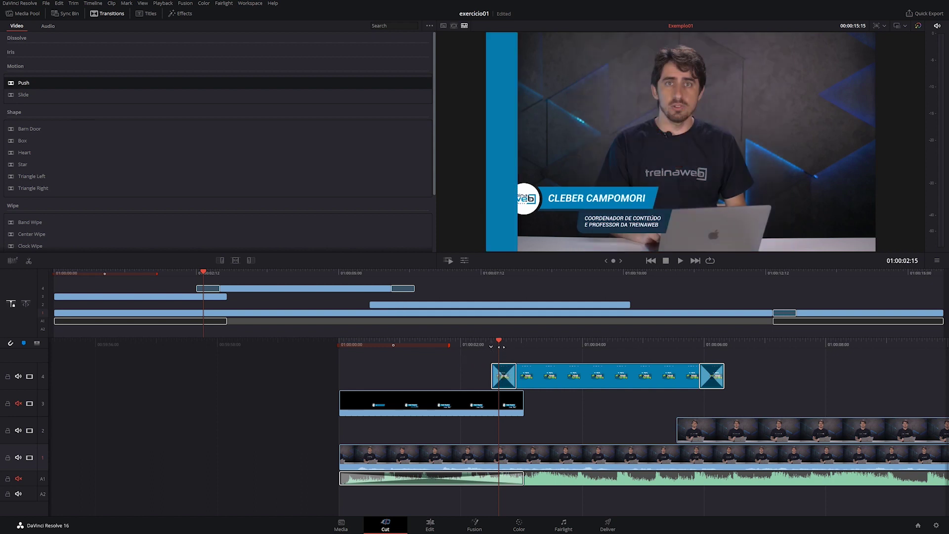
key("slash")
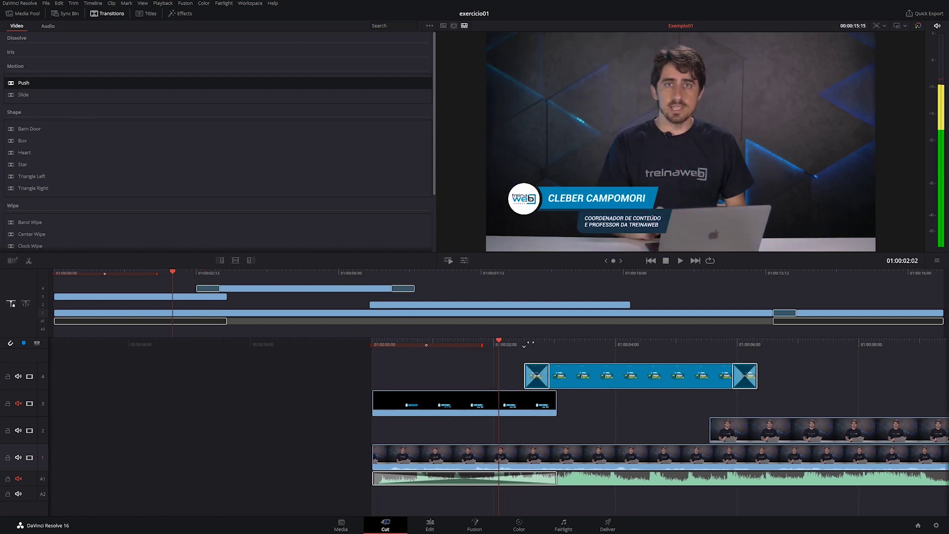
key("space")
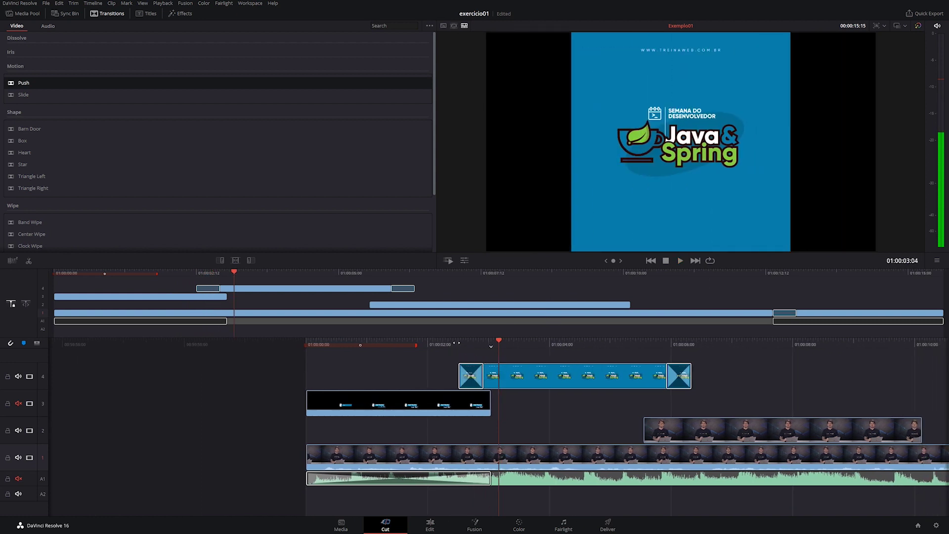
key("slash")
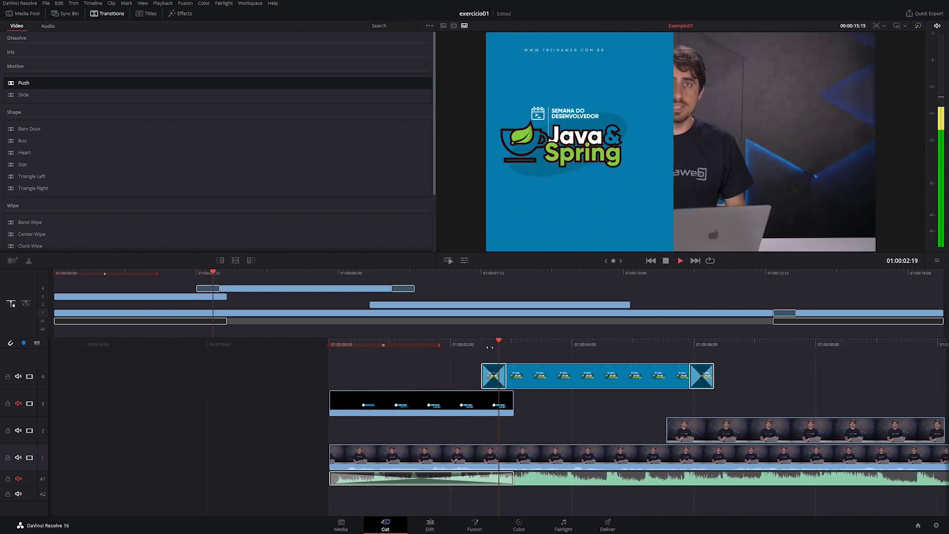
Add a Push transition to the end of the Logo clip and play it back
left_click_drag(15, 85, 671, 377)
key("space")
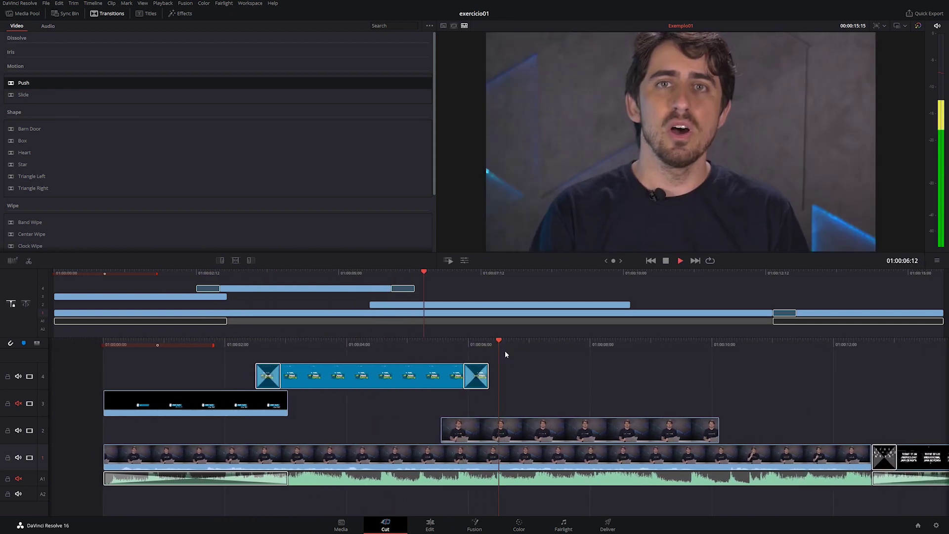
key("space")
key("space")
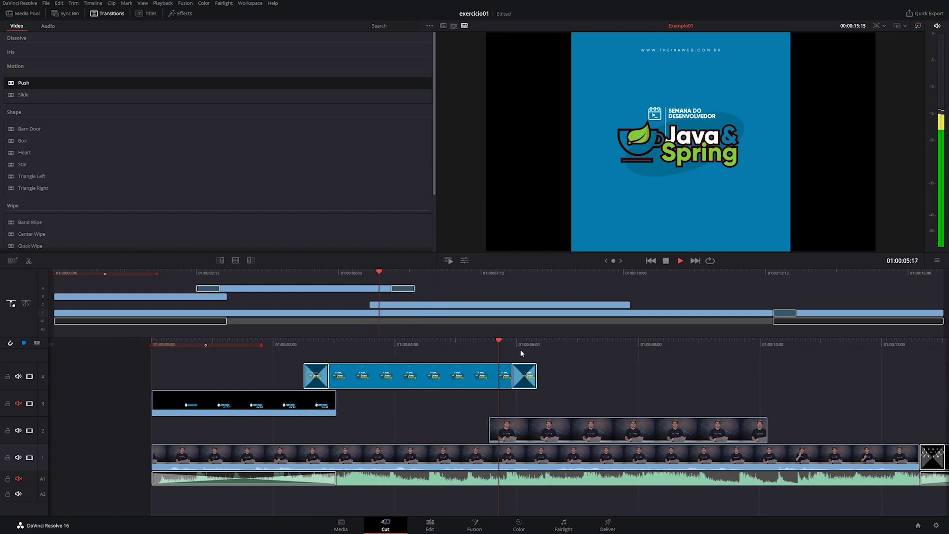
key("space")
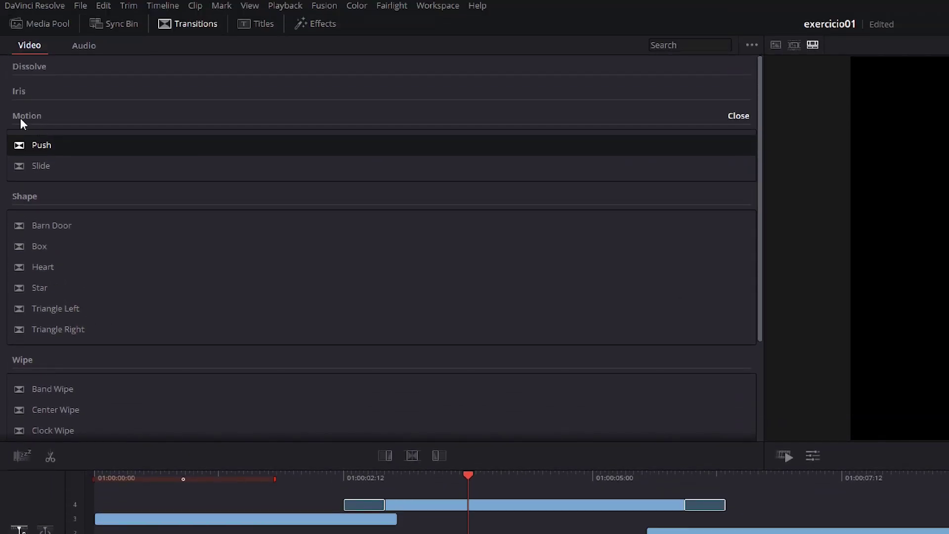
Add the Motion group's Push transition to the favorites
left_click(19, 117)
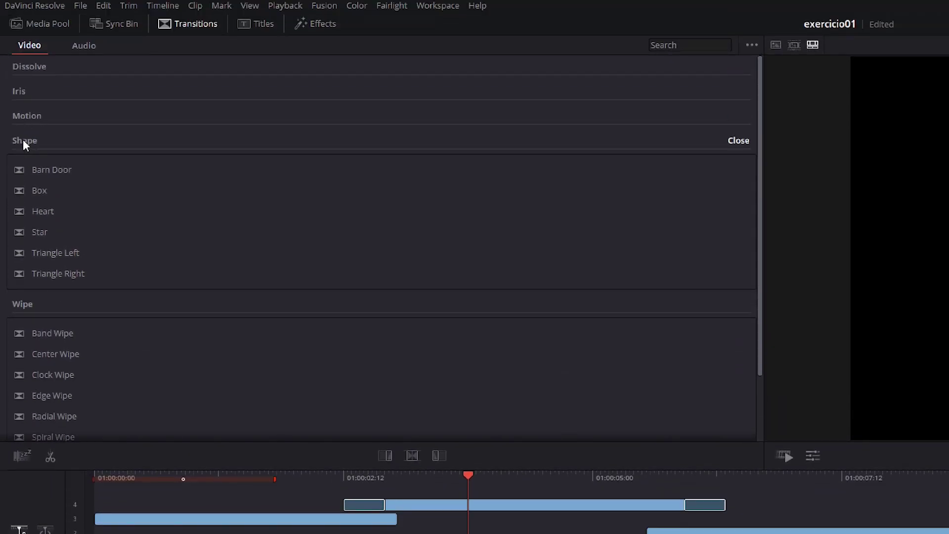
left_click(23, 139)
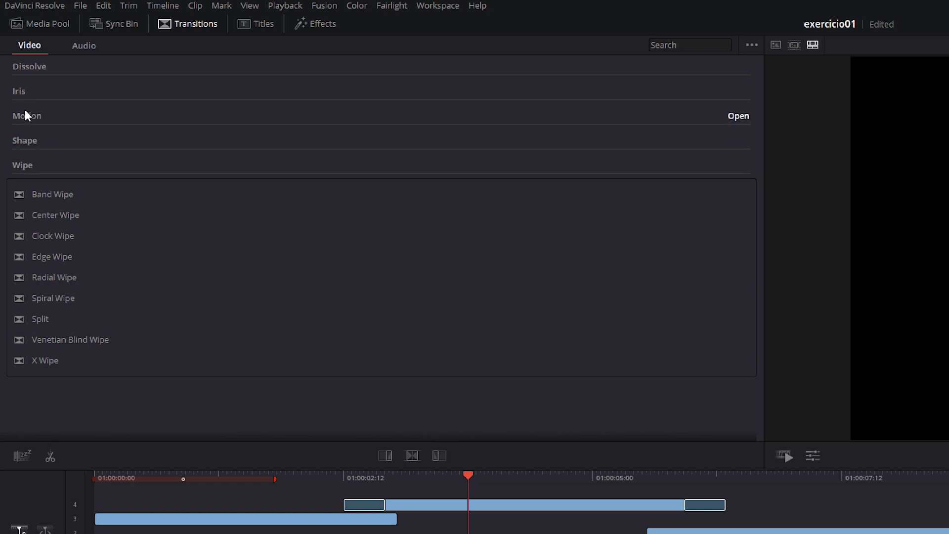
left_click(24, 114)
right_click(36, 143)
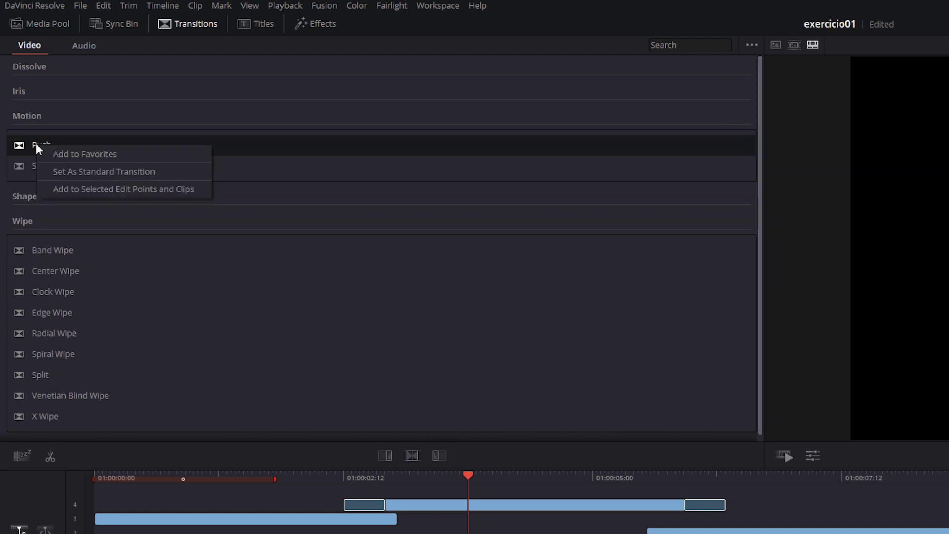
left_click(78, 154)
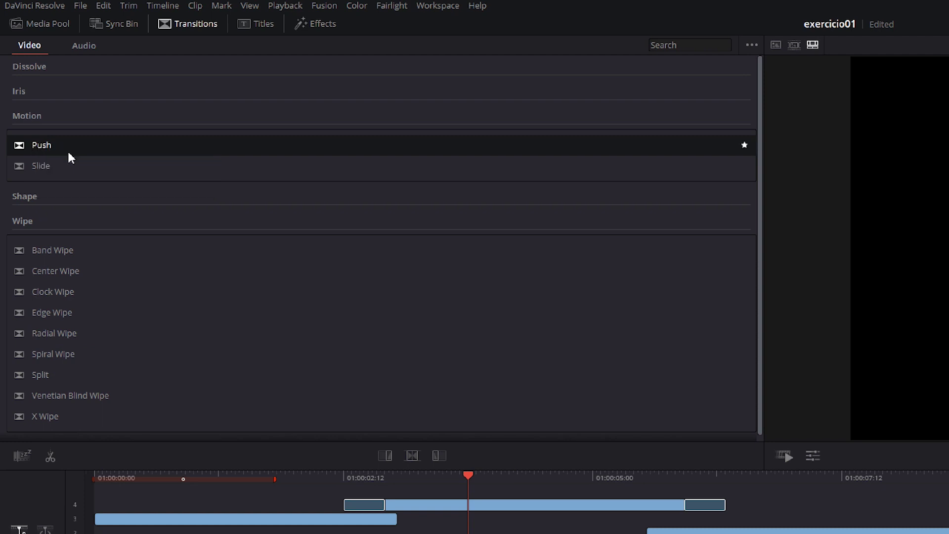
Add Cross Dissolve and Dip To Color Dissolve to the favorites
left_click(33, 66)
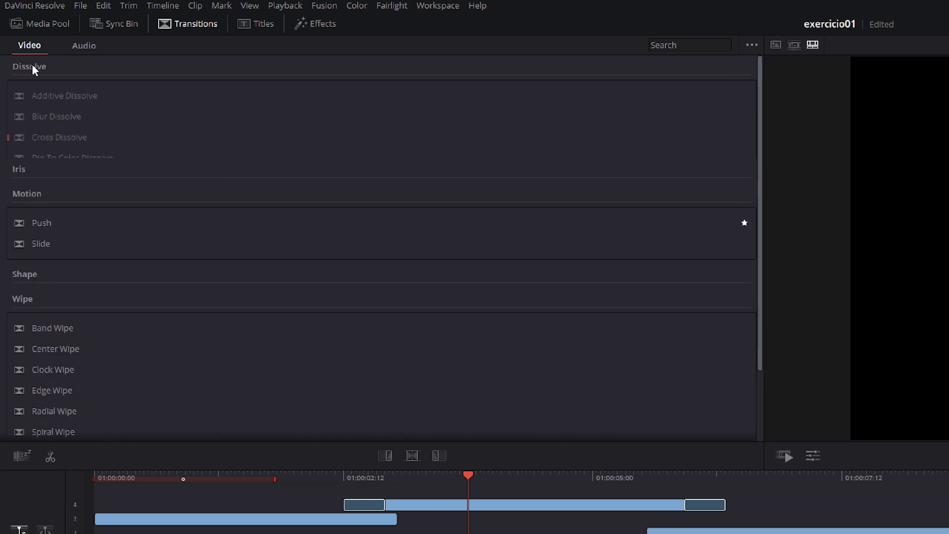
right_click(52, 140)
left_click(75, 149)
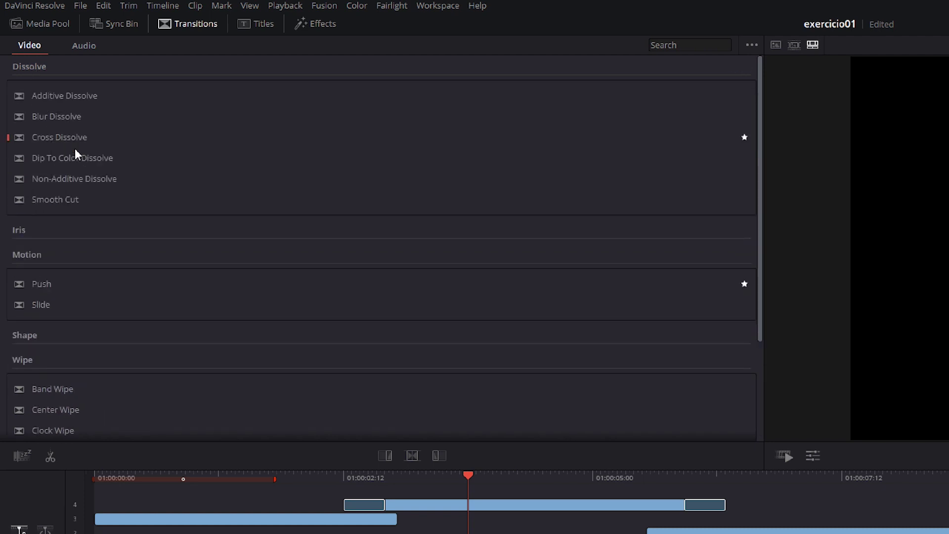
right_click(42, 161)
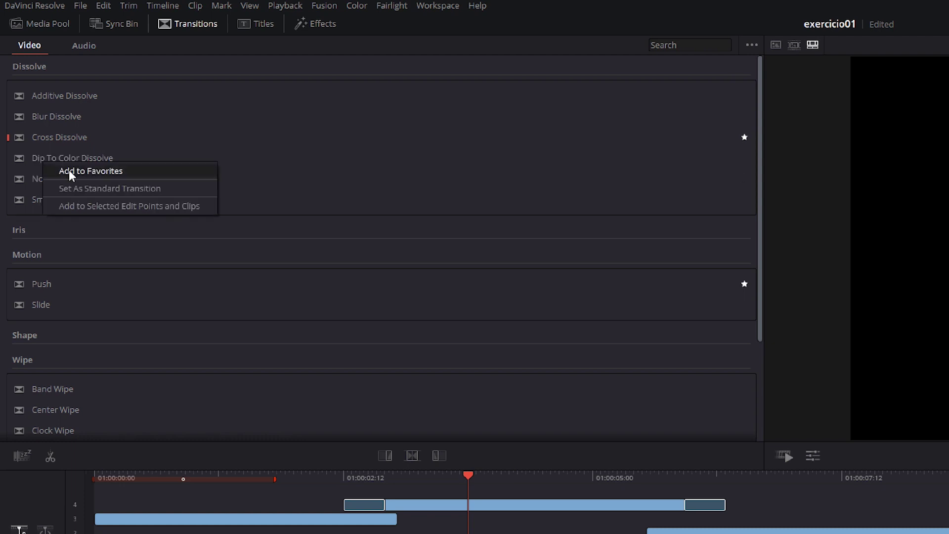
left_click(69, 170)
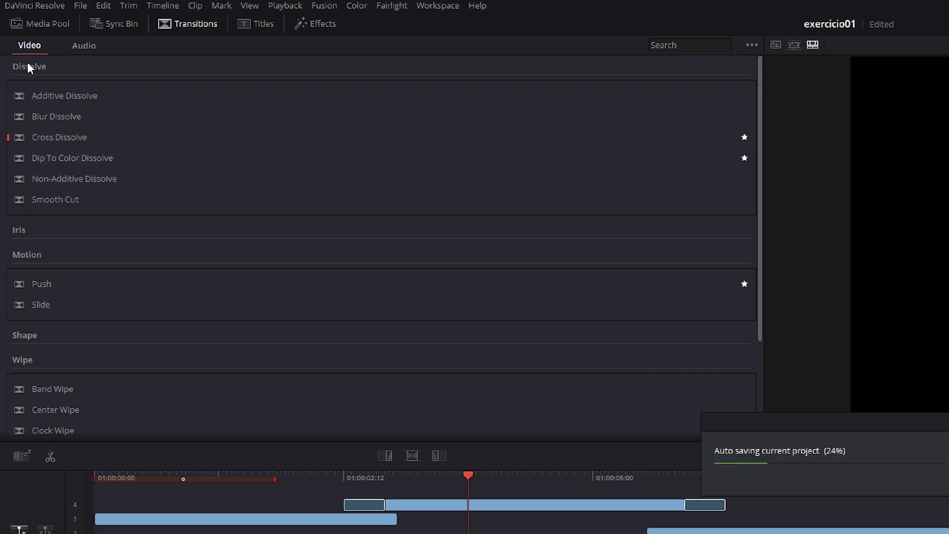
Collapse the Dissolve, Motion and Wipe groups, leaving Motion expanded
left_click(28, 66)
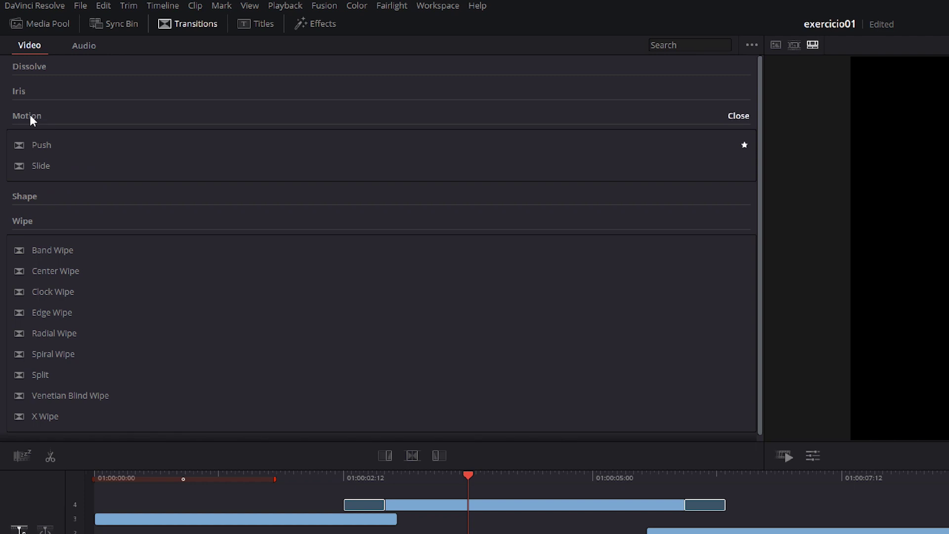
left_click(28, 114)
left_click(23, 162)
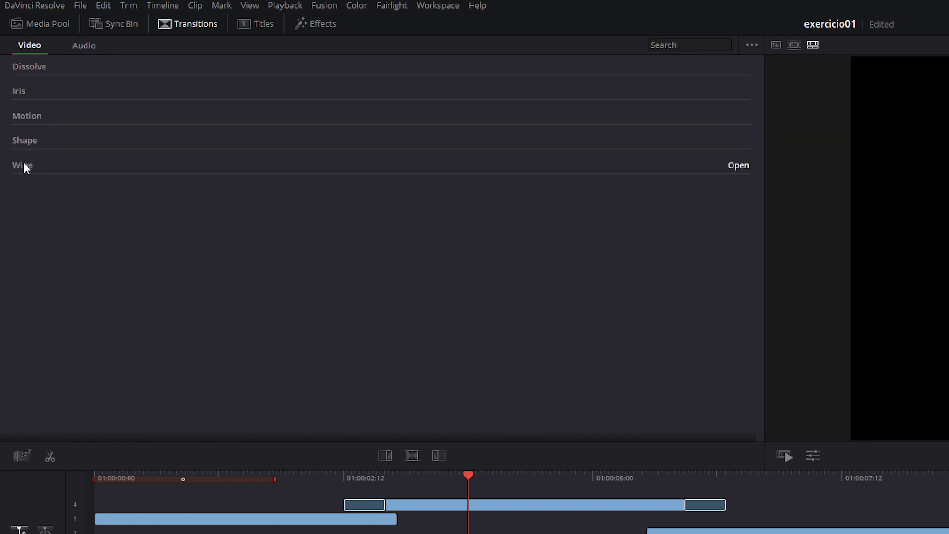
left_click(23, 115)
Check the Edit page Effects Library Favorites lists Push and both dissolves, then return to Cut
left_click(28, 107)
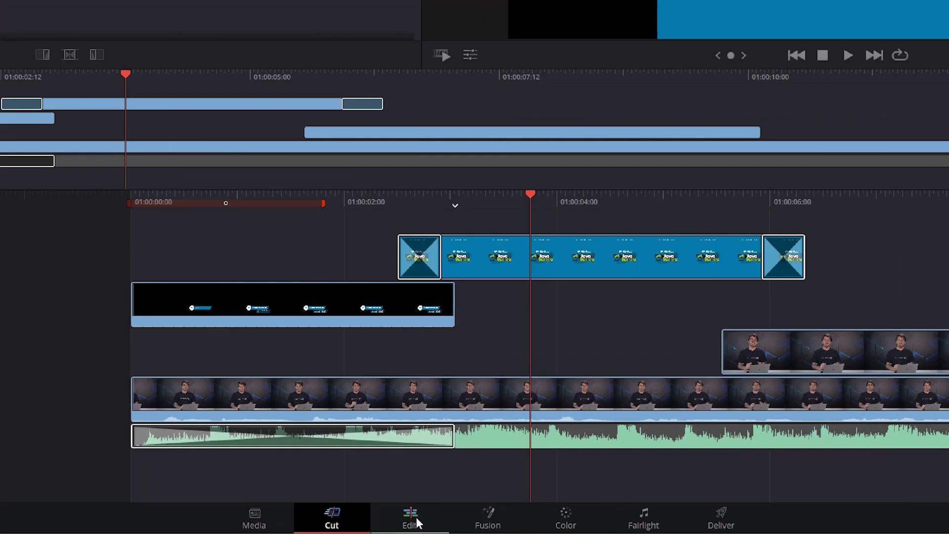
left_click(419, 523)
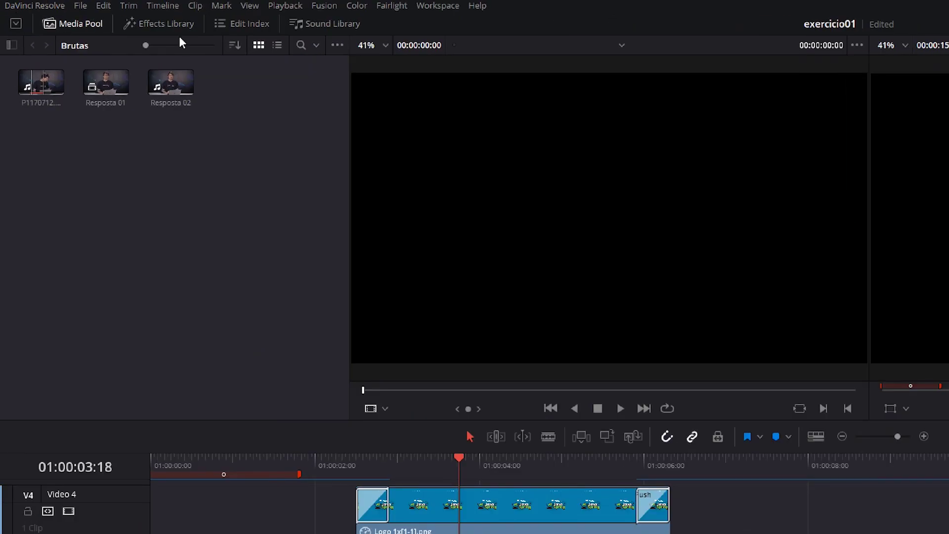
left_click(170, 30)
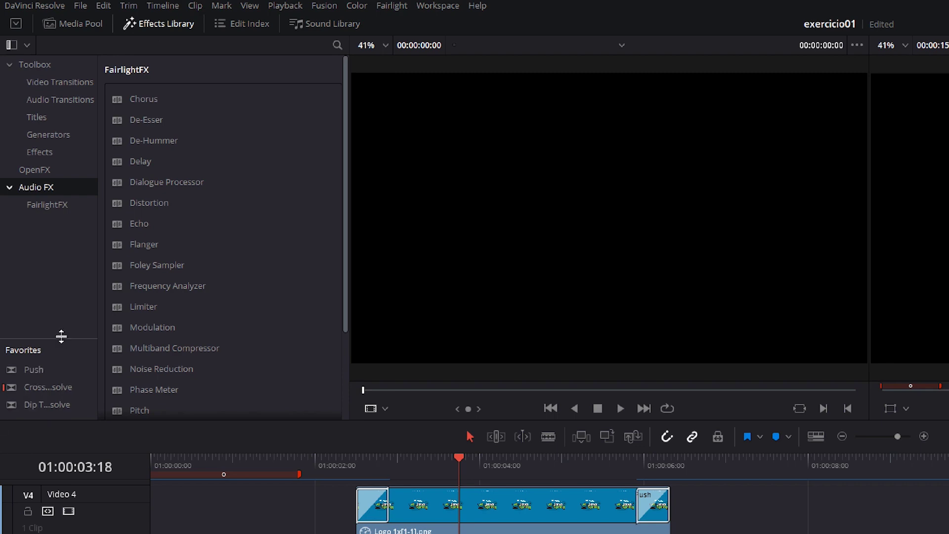
left_click_drag(62, 339, 52, 254)
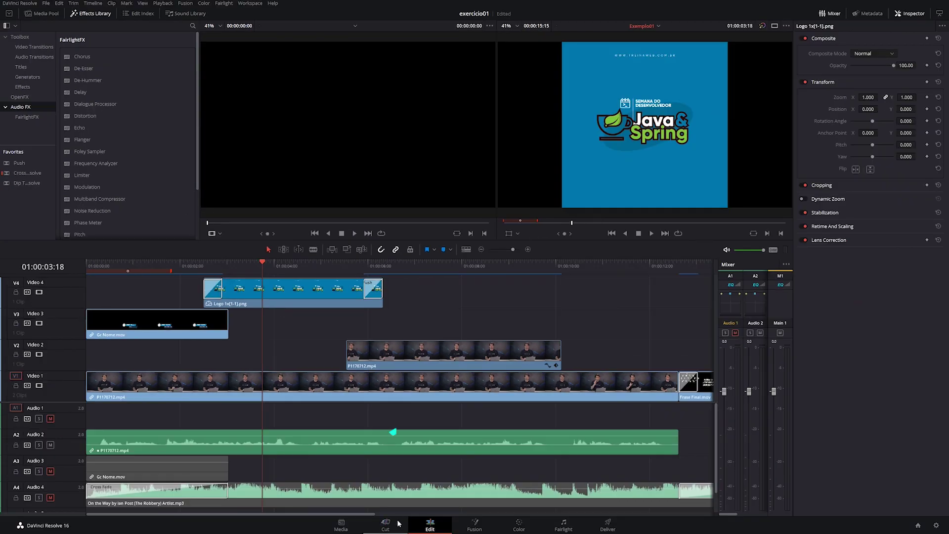
left_click(386, 525)
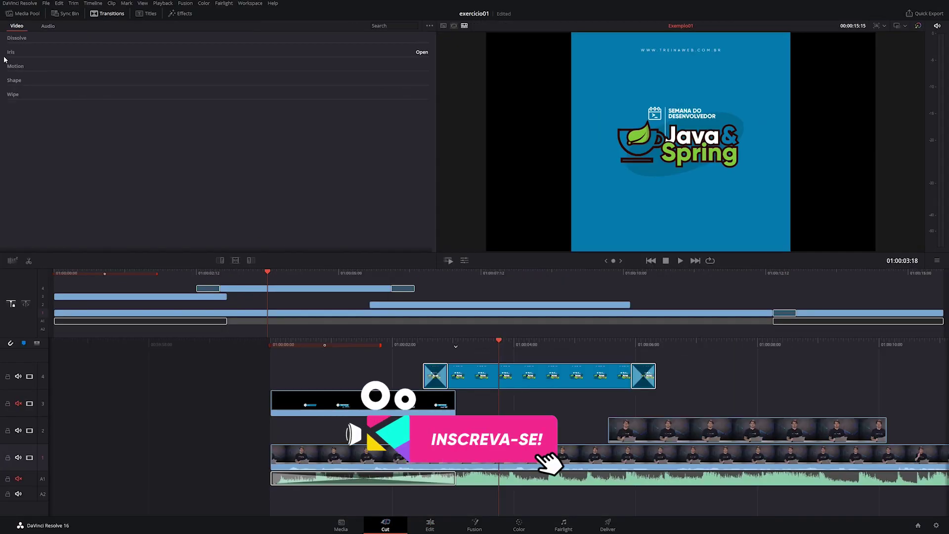